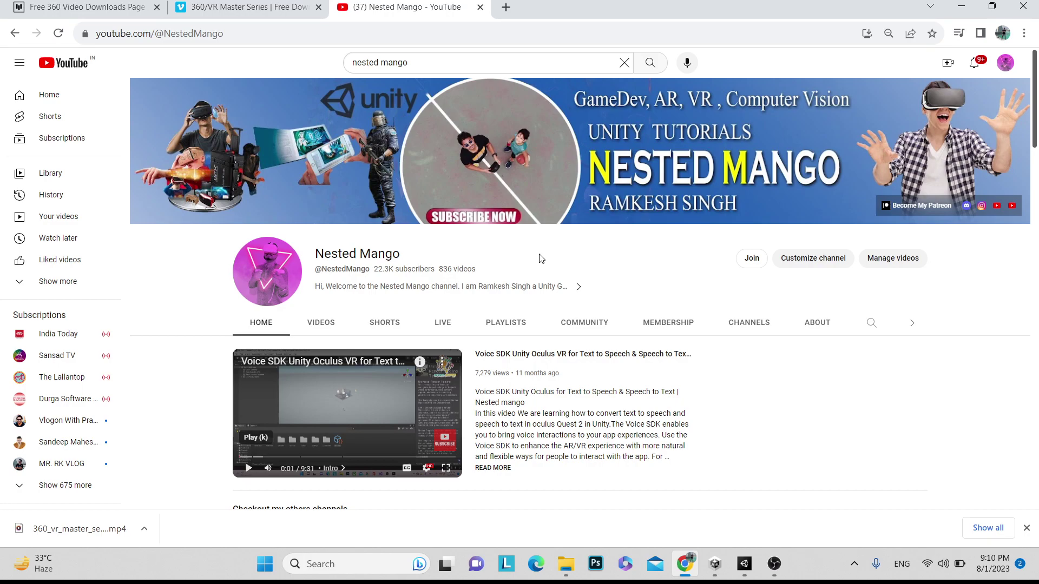
Step: Check the downloaded 360 video asset in Unity, then pause and look around the Tower Bridge clip on Vimeo
click(745, 564)
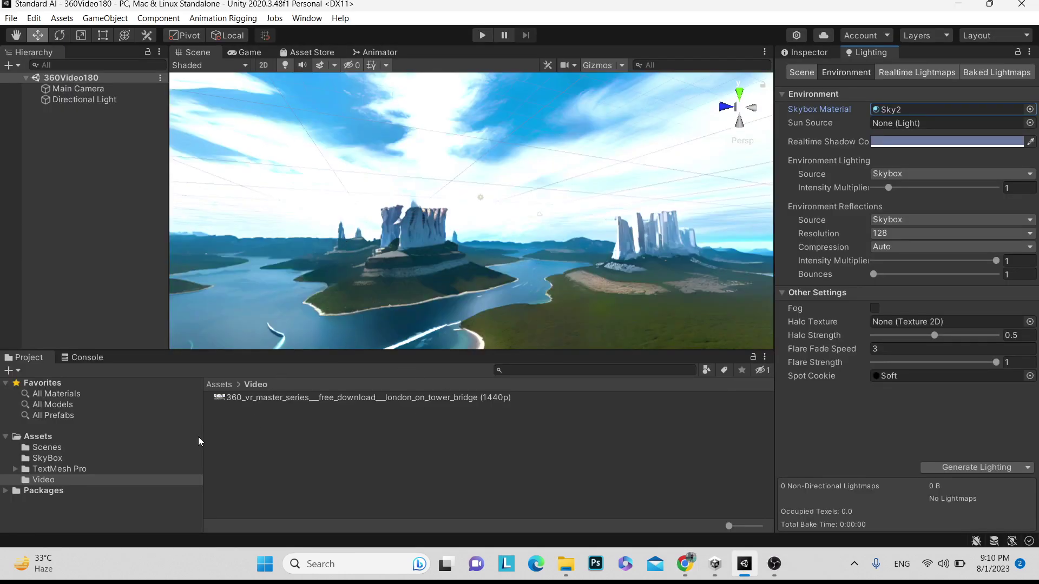
click(252, 397)
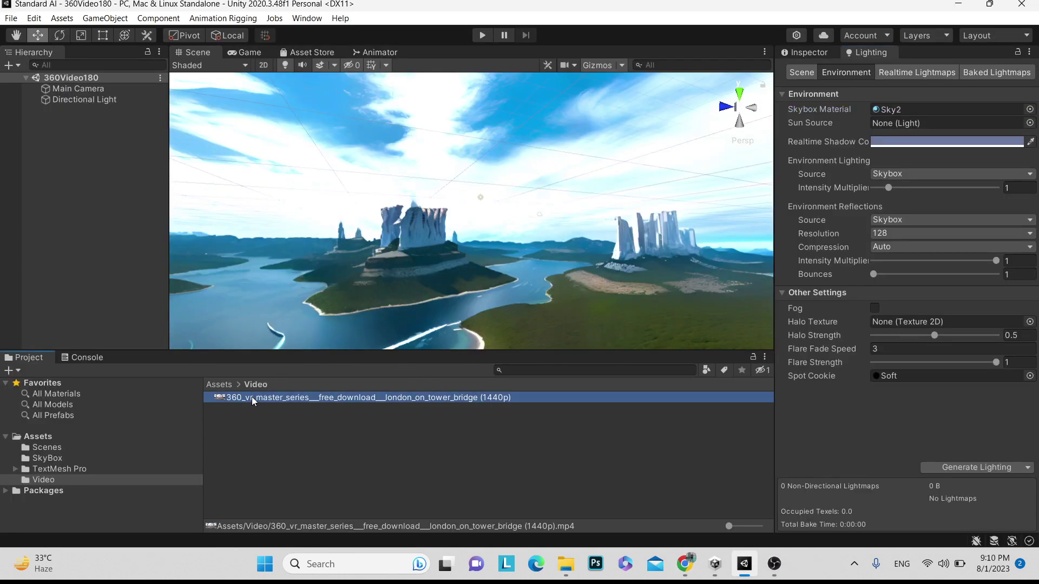
click(685, 564)
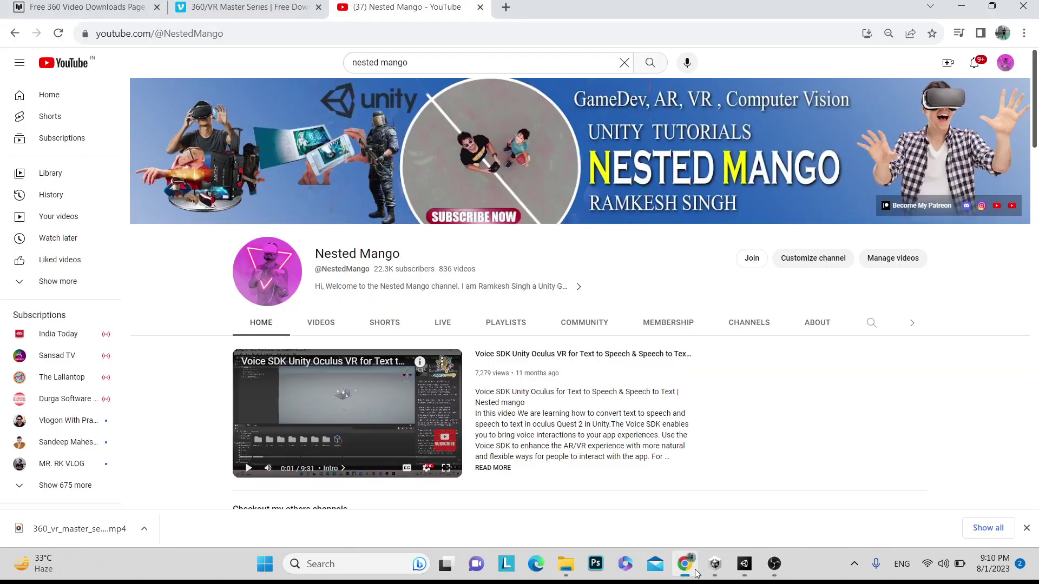
click(196, 11)
click(200, 141)
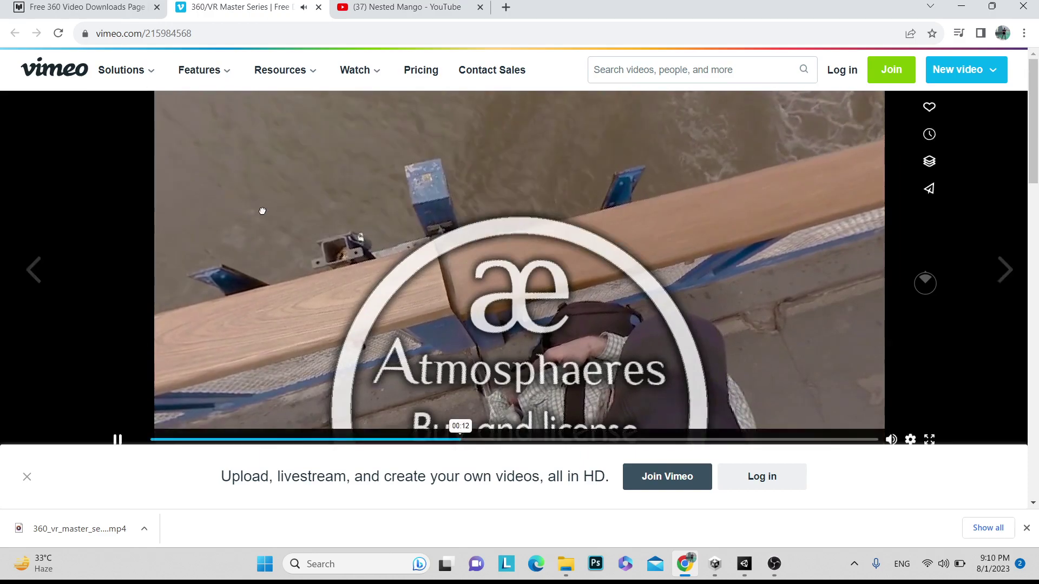
click(371, 275)
drag(371, 275, 260, 157)
Step: Add a Video Player object to the Unity scene from the Hierarchy's Video menu
key(alt+Tab)
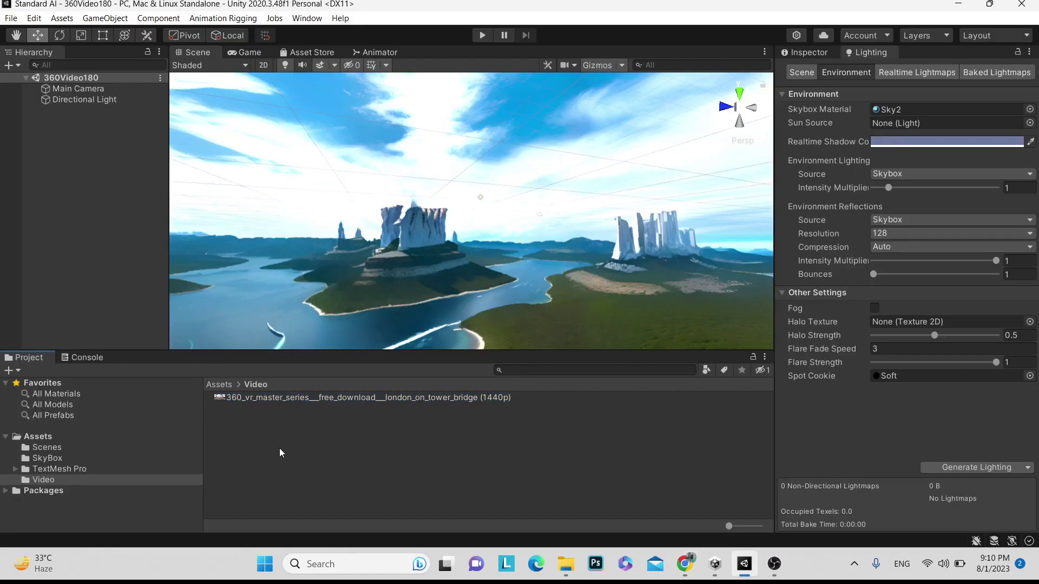
right_click(61, 135)
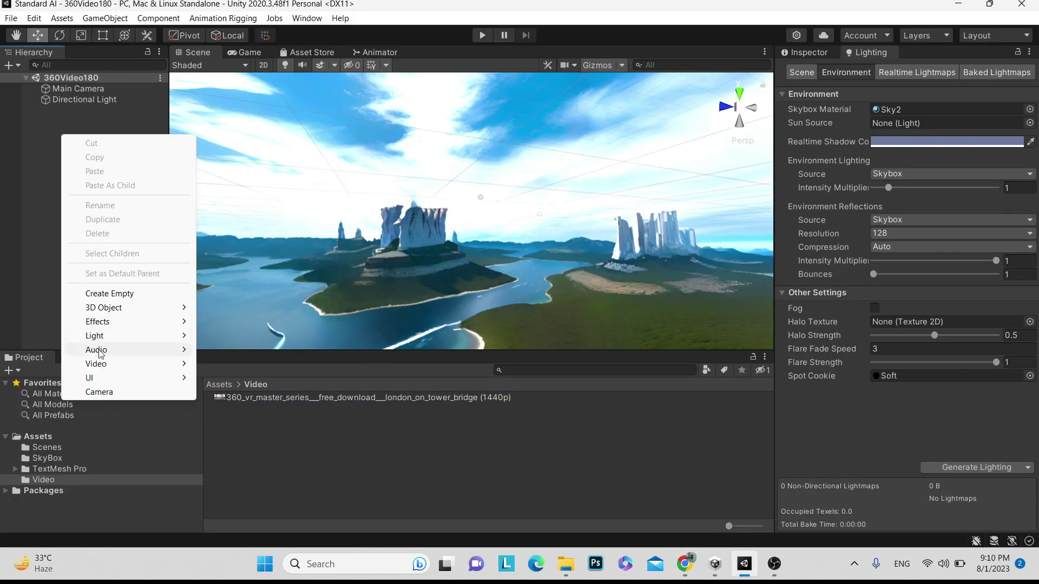
mouse_move(101, 367)
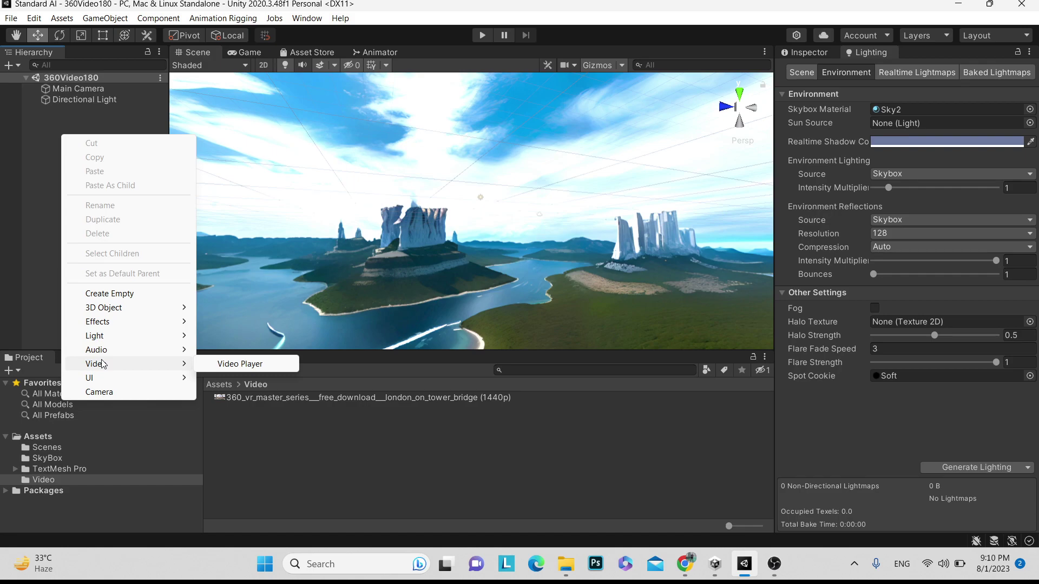
click(231, 364)
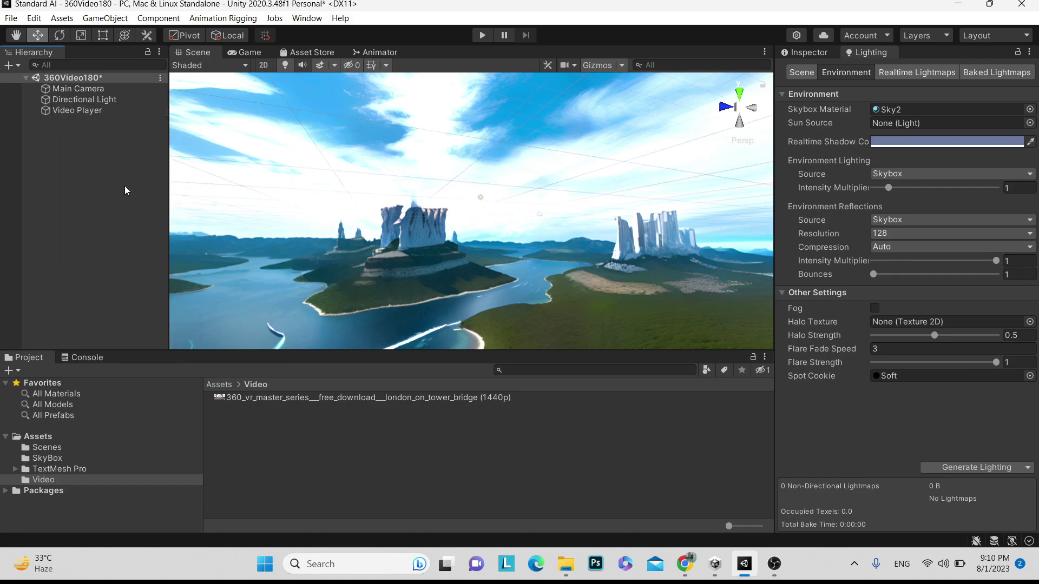
Step: Assign the Tower Bridge 360 video as the Video Player's clip, toggling Source to URL and back
click(79, 109)
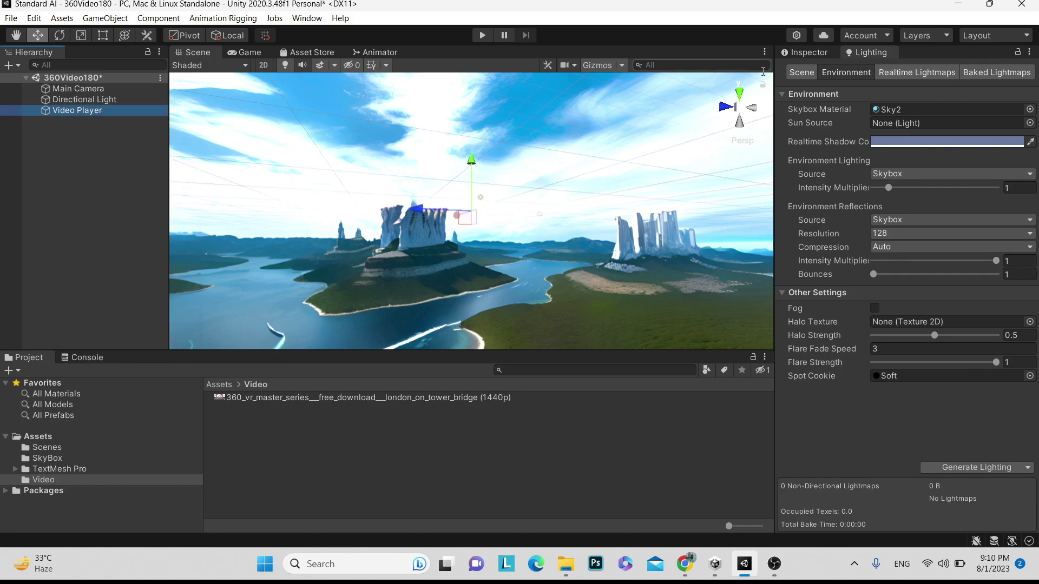
click(805, 53)
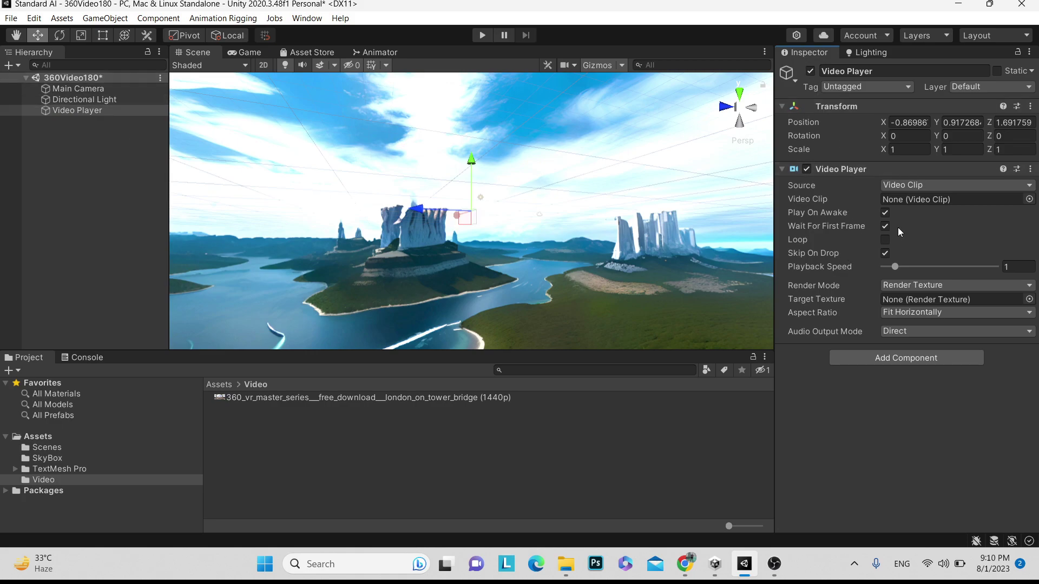
drag(368, 392, 911, 199)
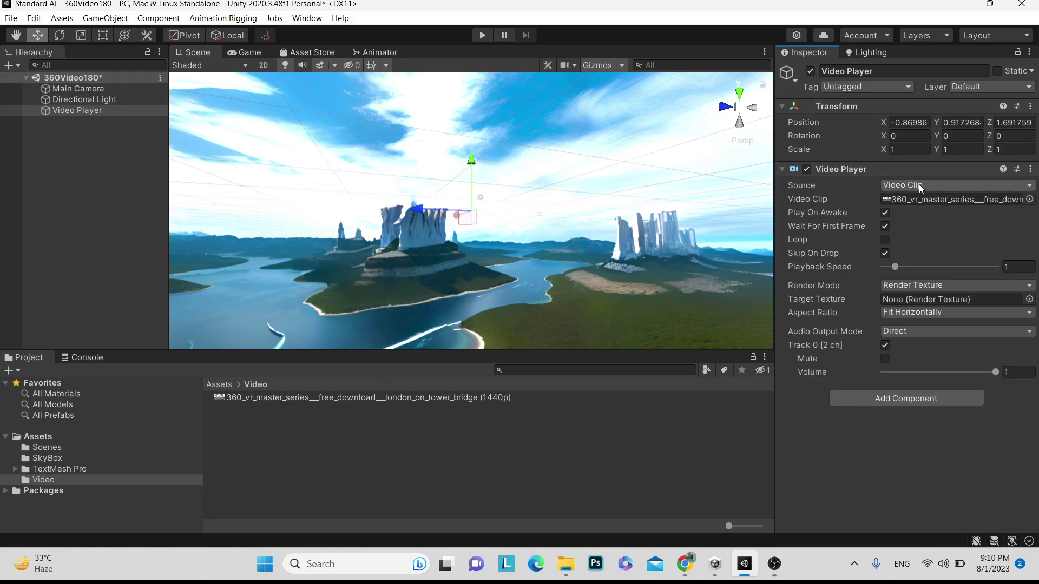
click(915, 186)
click(909, 214)
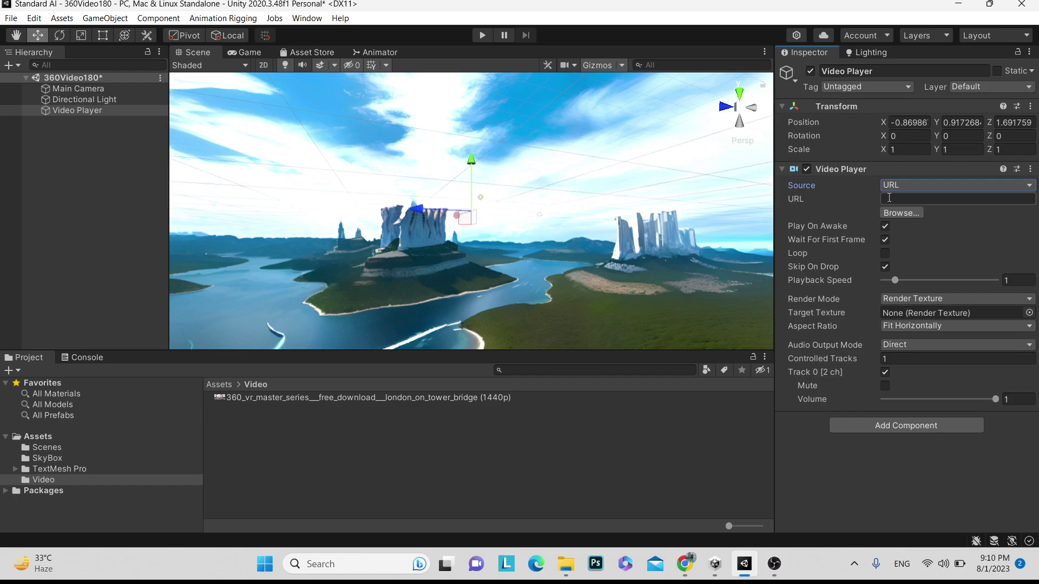
click(902, 186)
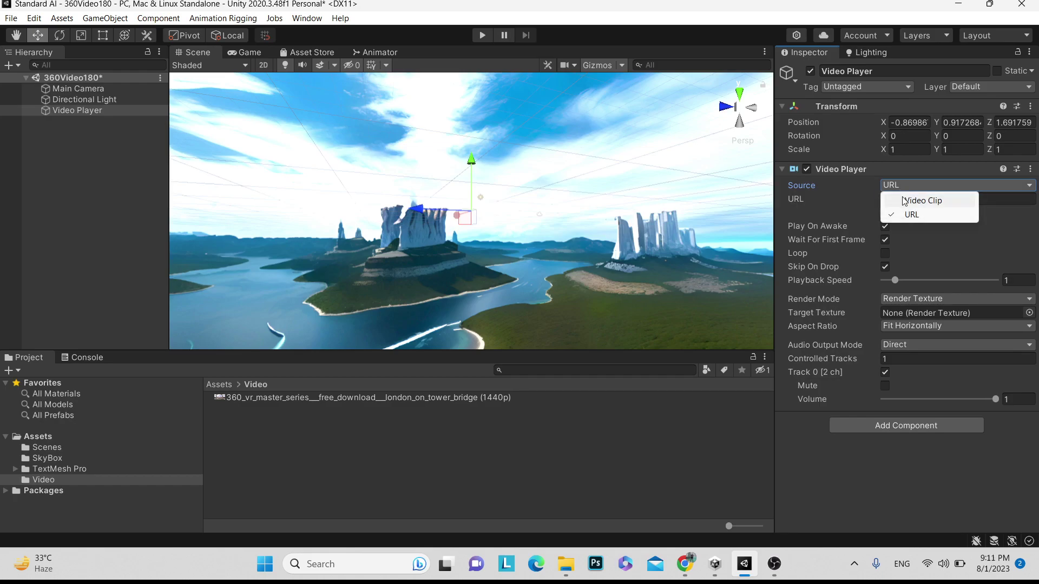
click(905, 198)
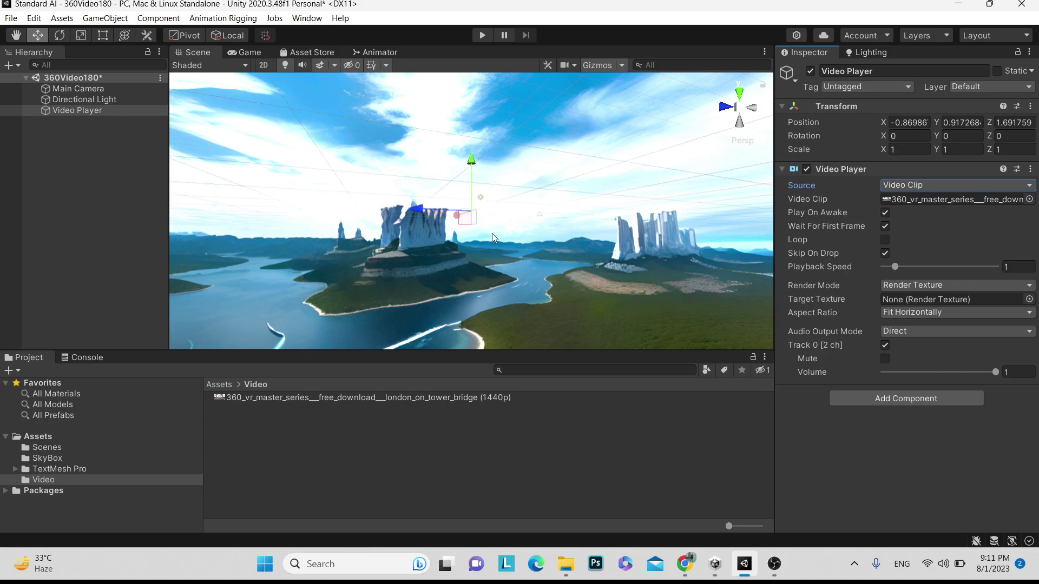
key(alt)
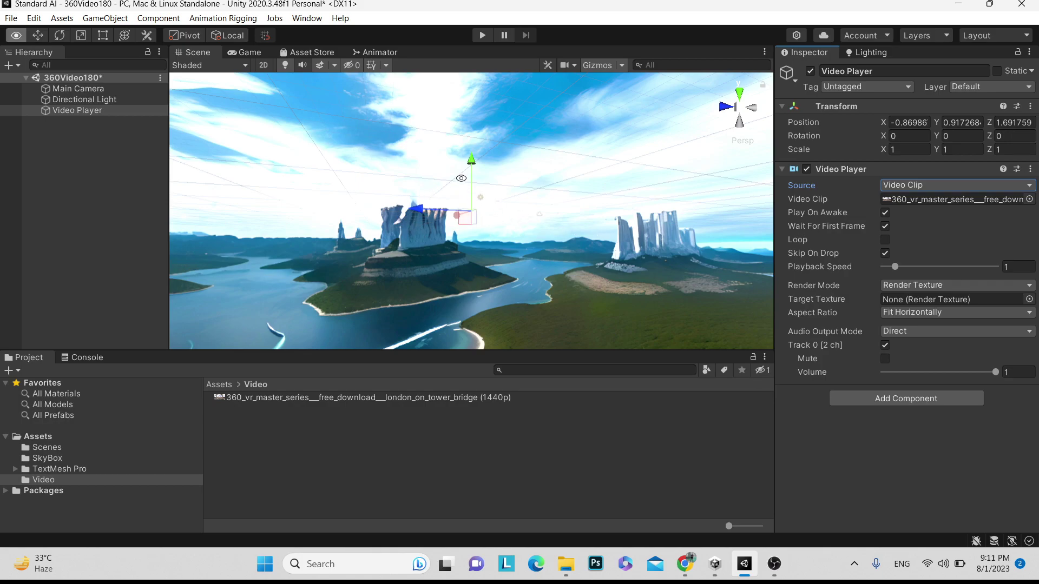
alt+drag(388, 122, 462, 228)
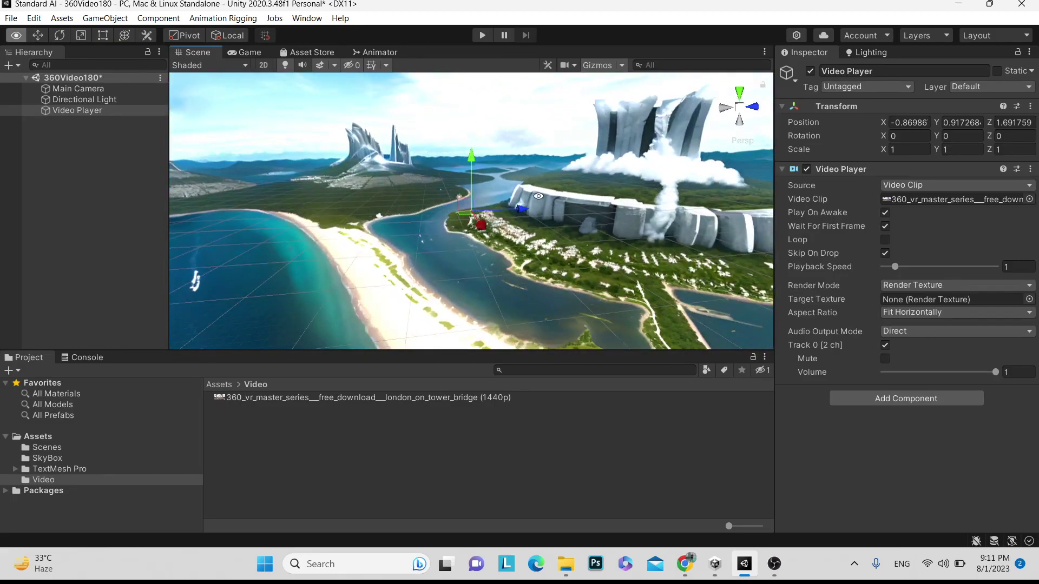
alt+drag(371, 176, 605, 185)
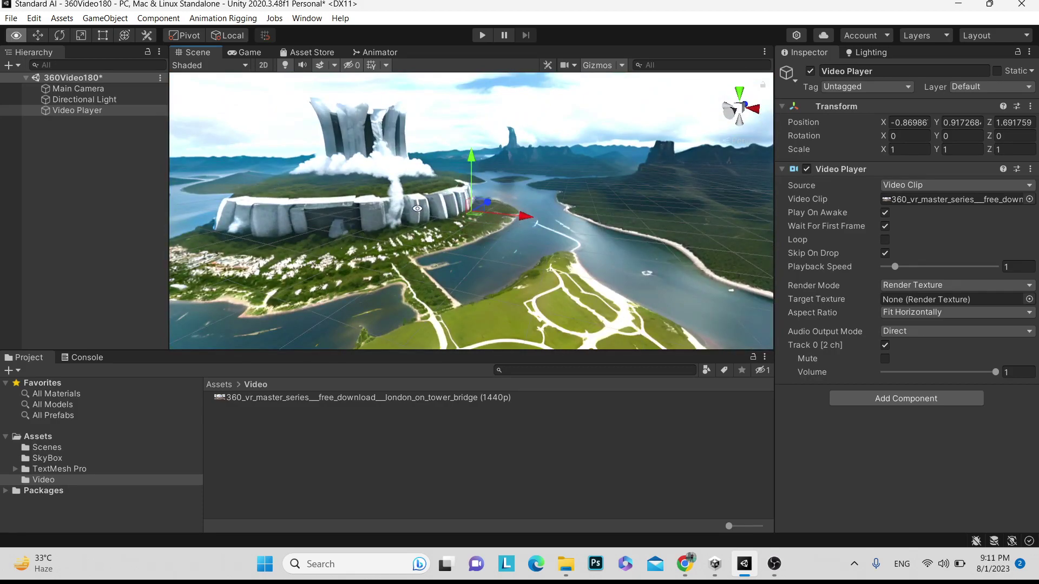
alt+drag(464, 194, 399, 180)
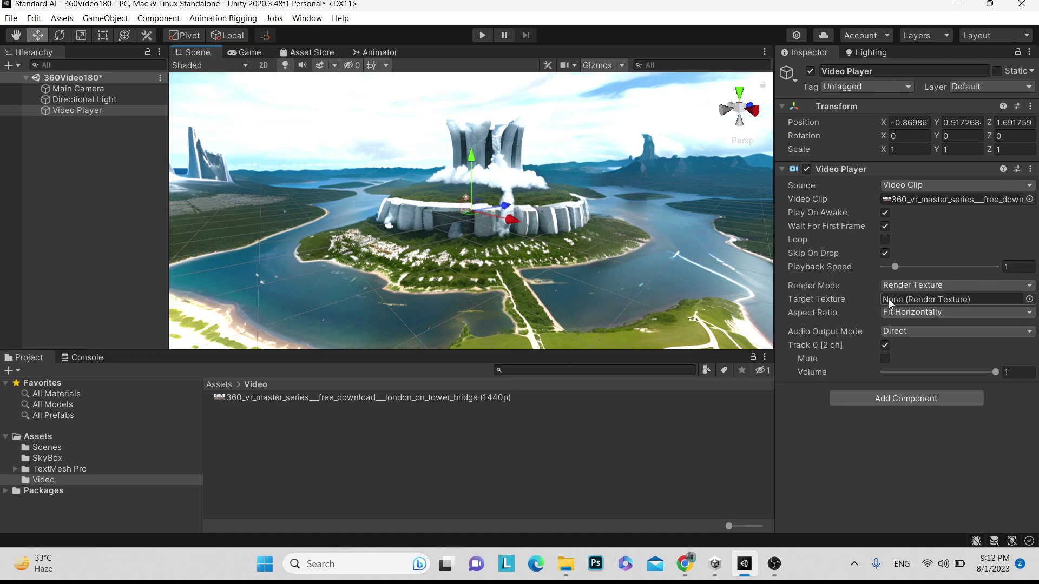
Step: Create a render texture named VideoRender in the Video folder
right_click(347, 452)
mouse_move(509, 102)
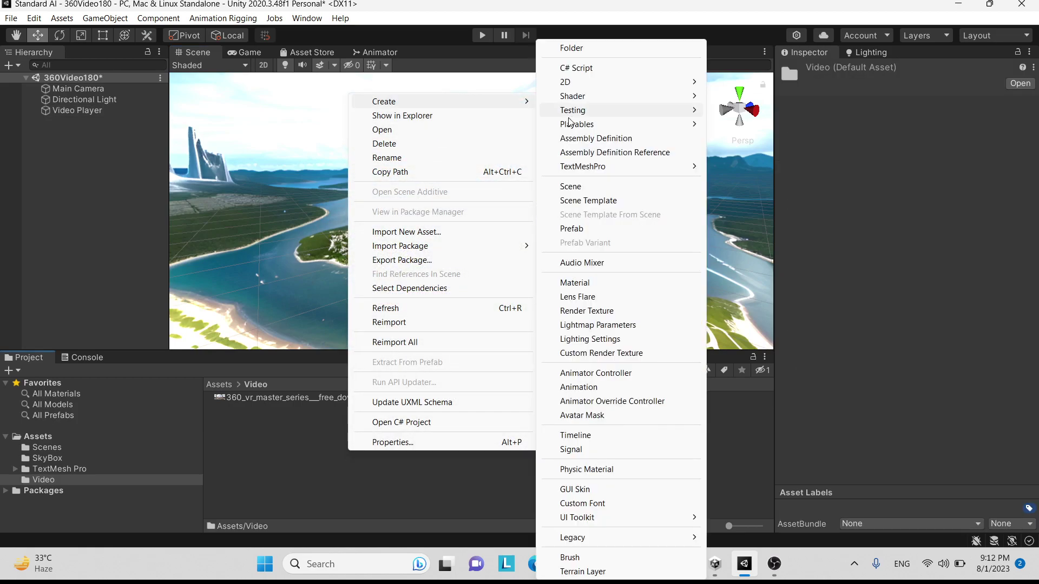
click(587, 311)
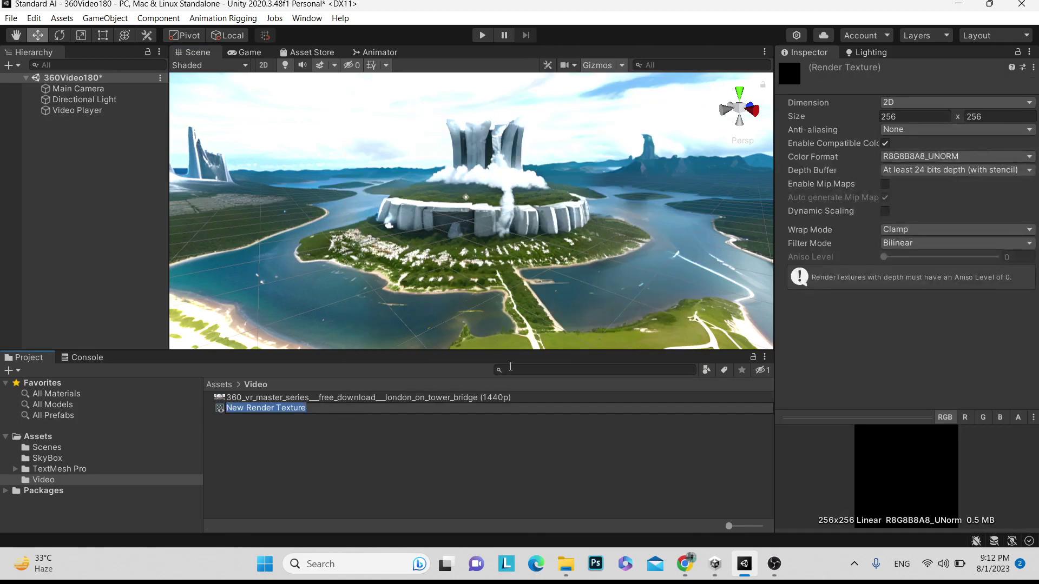
text(VideoRender)
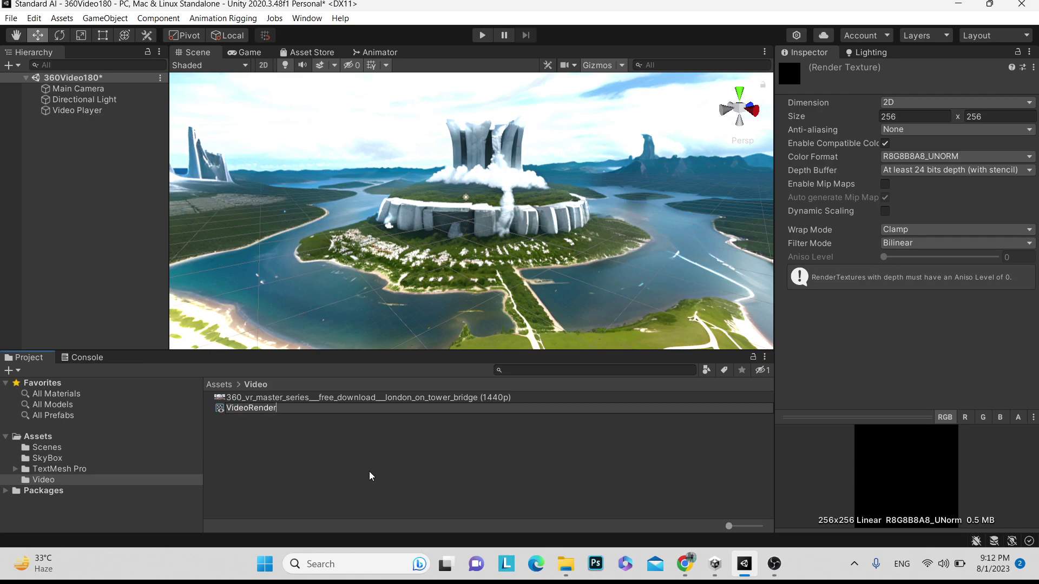
key(Return)
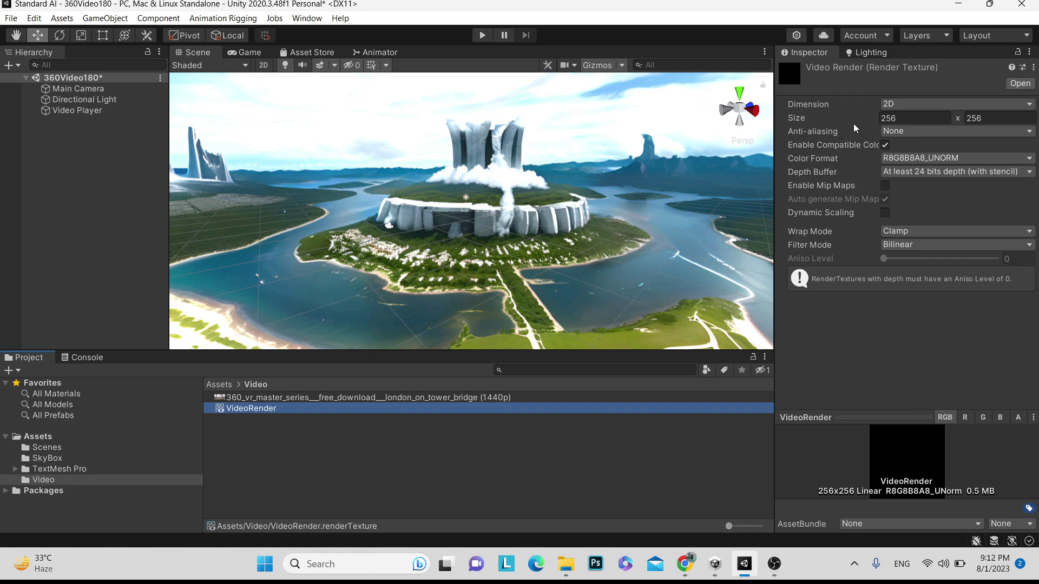
Step: Set the VideoRender texture size to 3600 x 1800
click(906, 120)
text(3600)
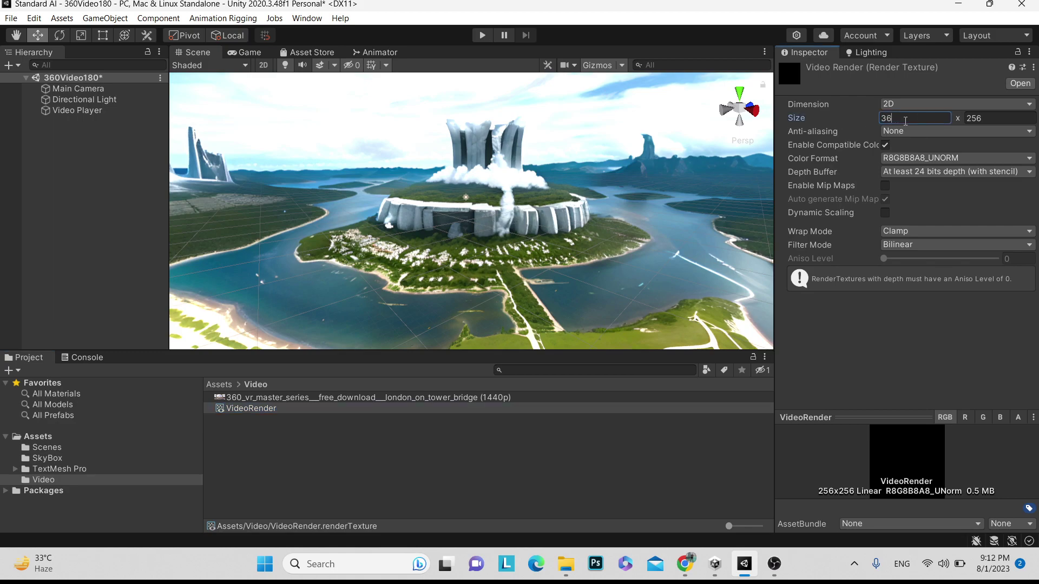
click(1003, 120)
text(1800)
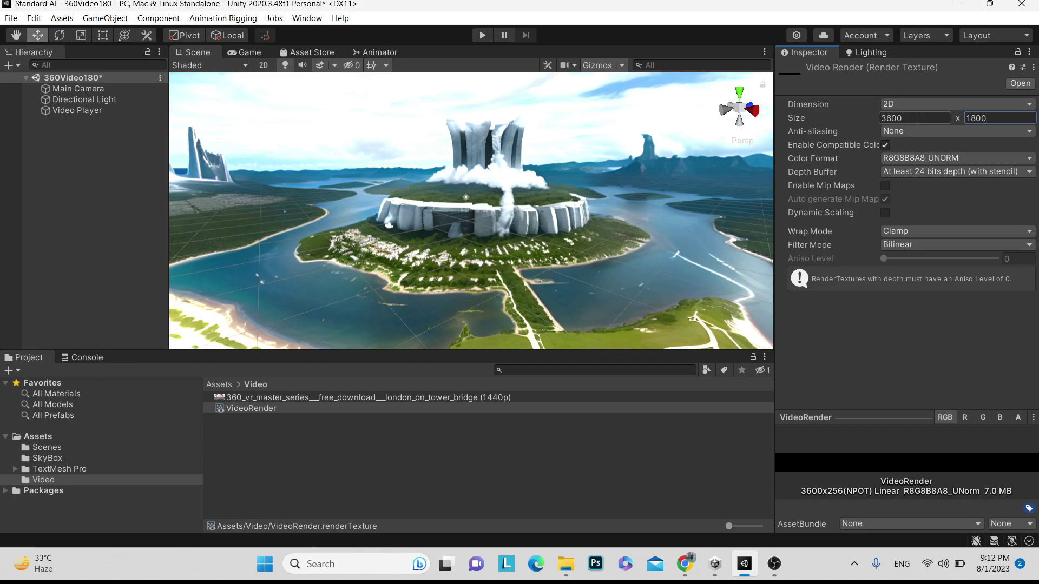
click(918, 119)
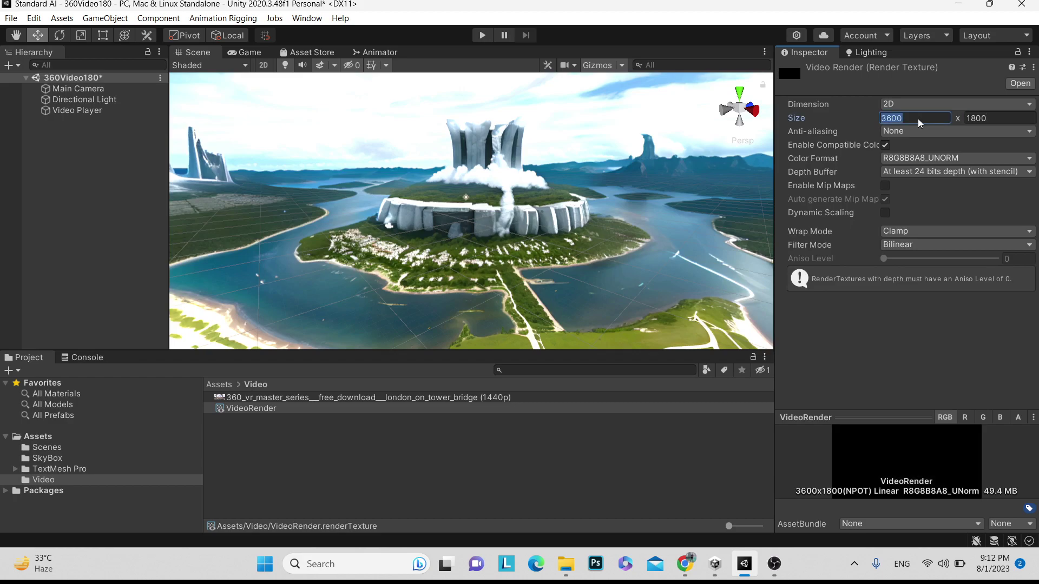
click(990, 119)
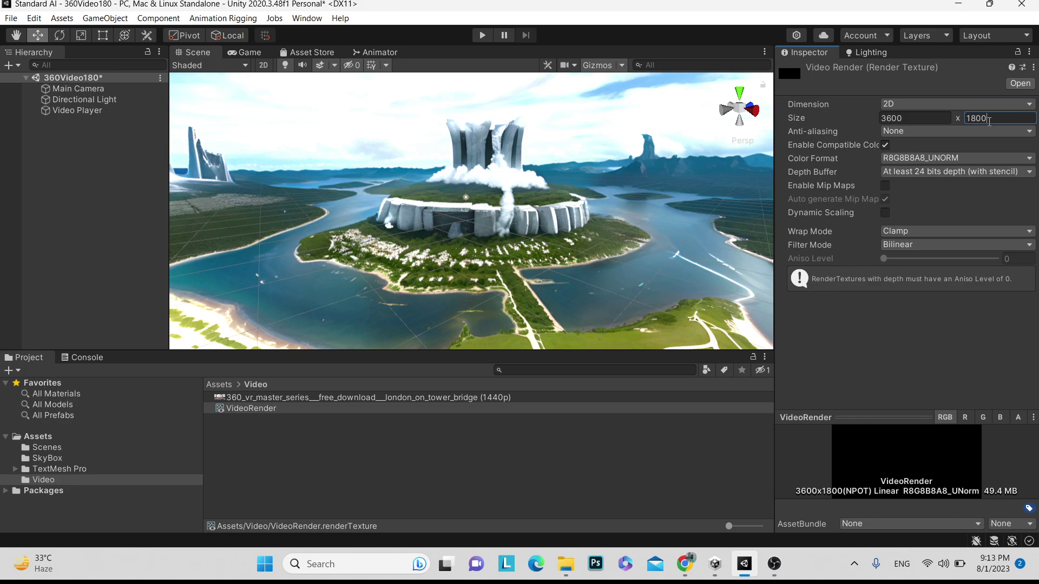
click(915, 119)
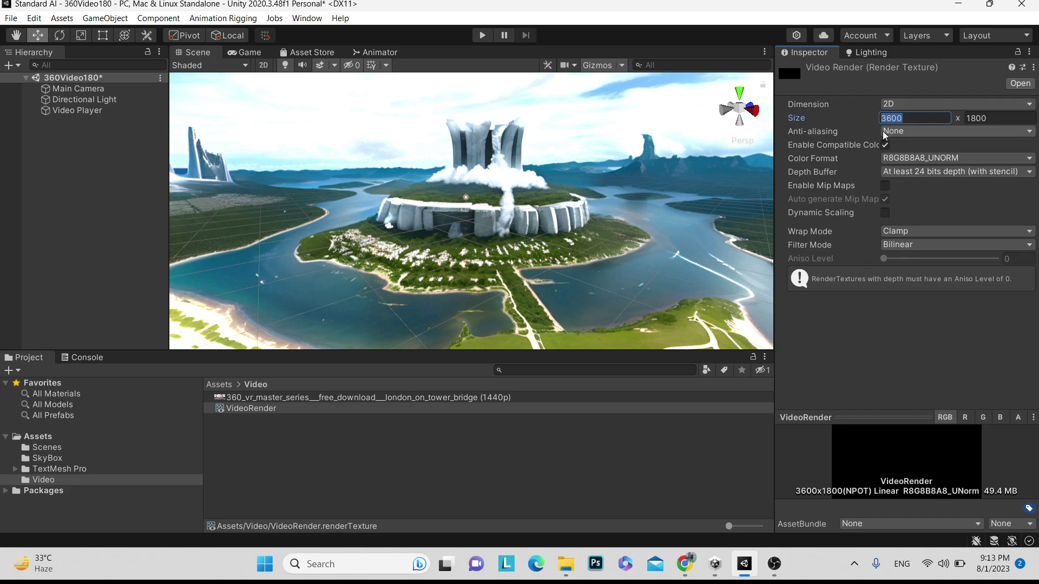
Step: Assign VideoRender as the Video Player's Target Texture
click(442, 418)
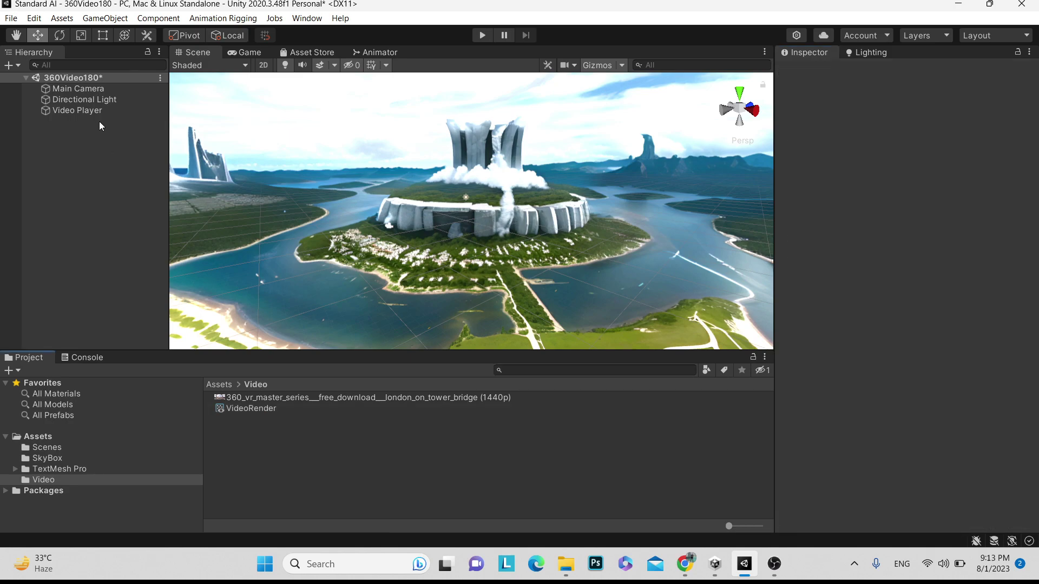
click(93, 111)
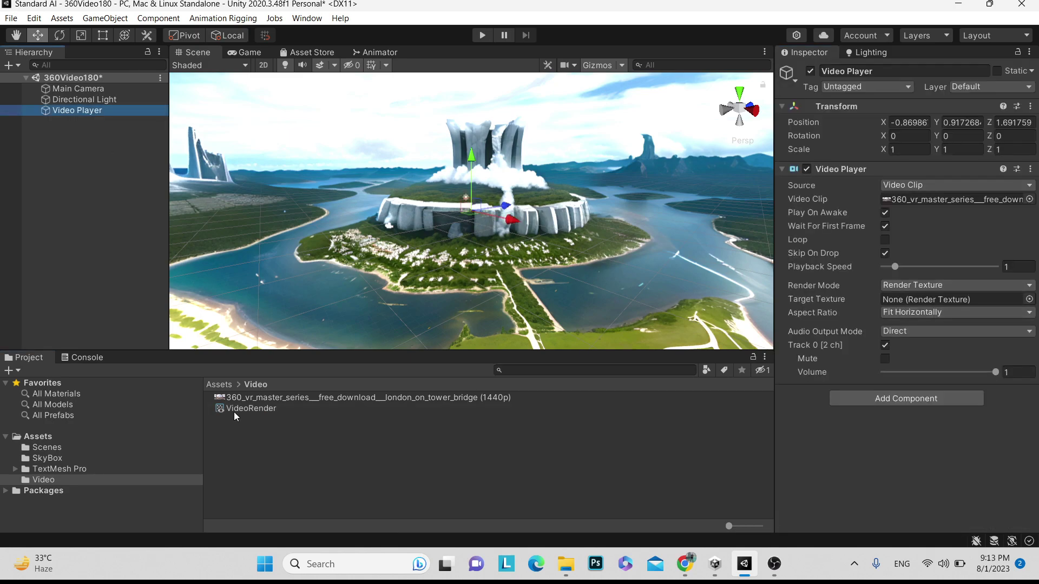
drag(249, 409, 914, 304)
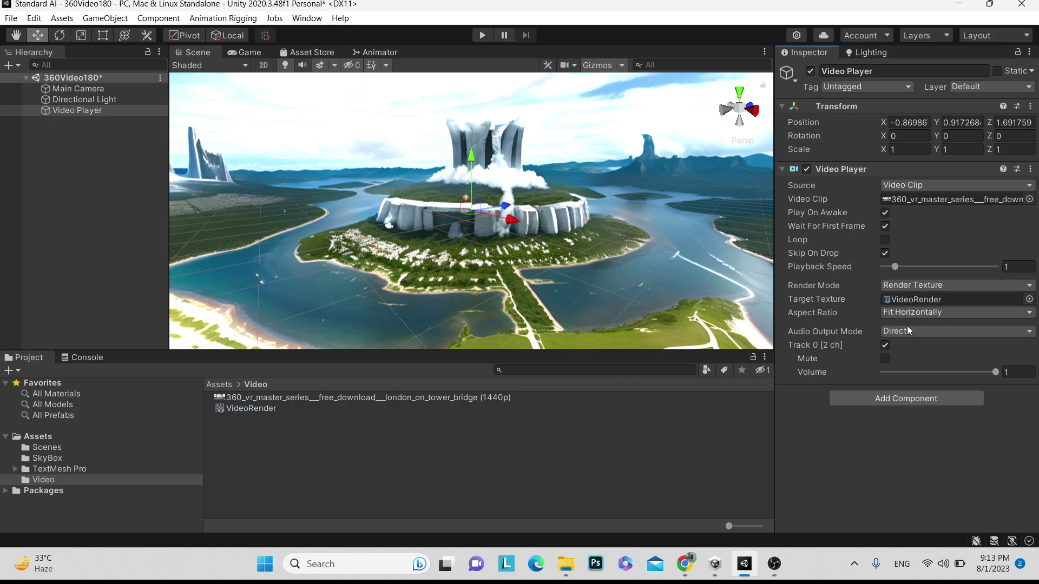
Step: Create a Standard-shader material named 360 in Assets/Video
right_click(288, 453)
mouse_move(460, 104)
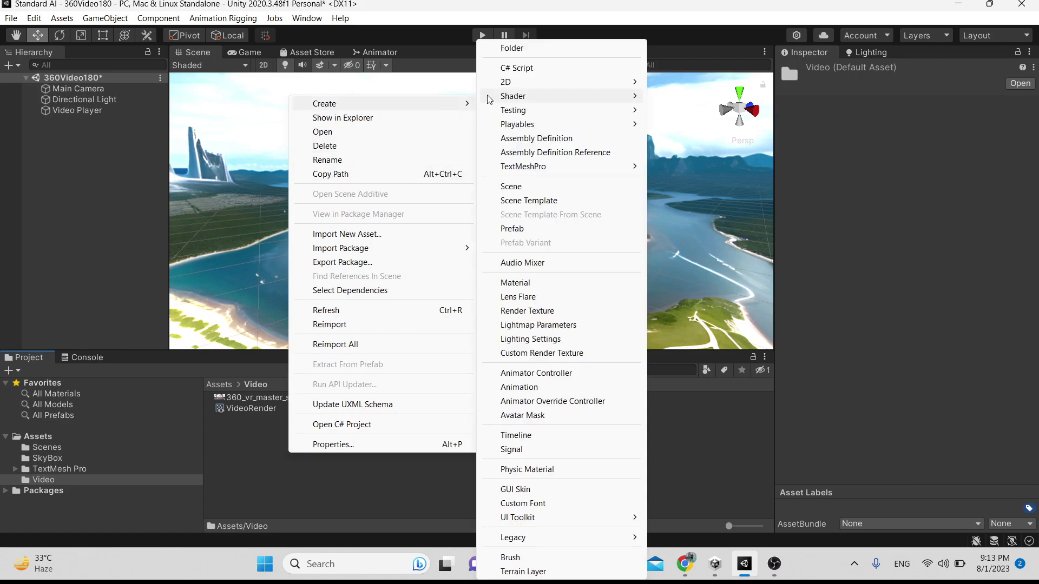
click(515, 282)
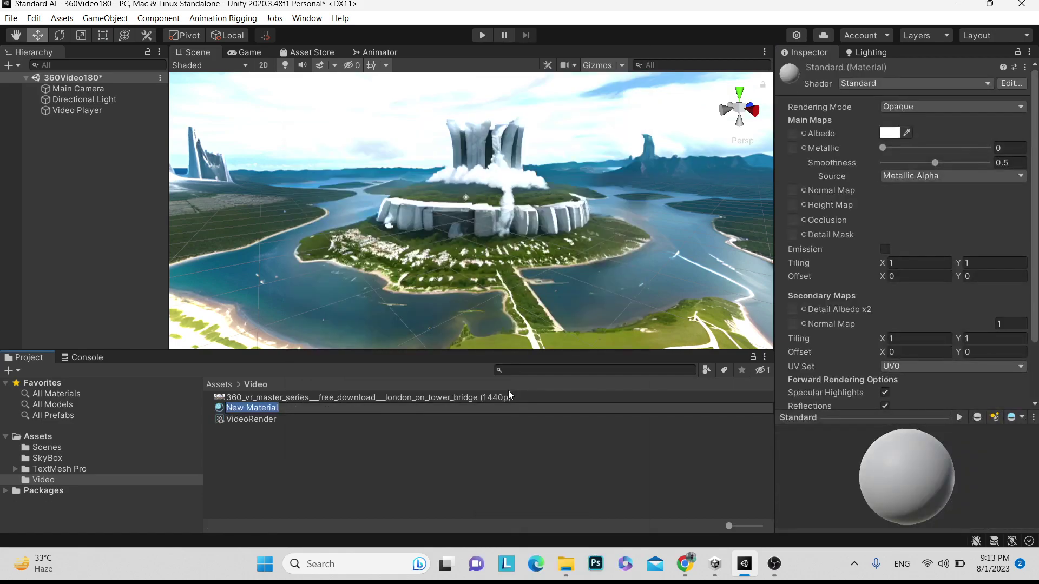
text(360)
key(Return)
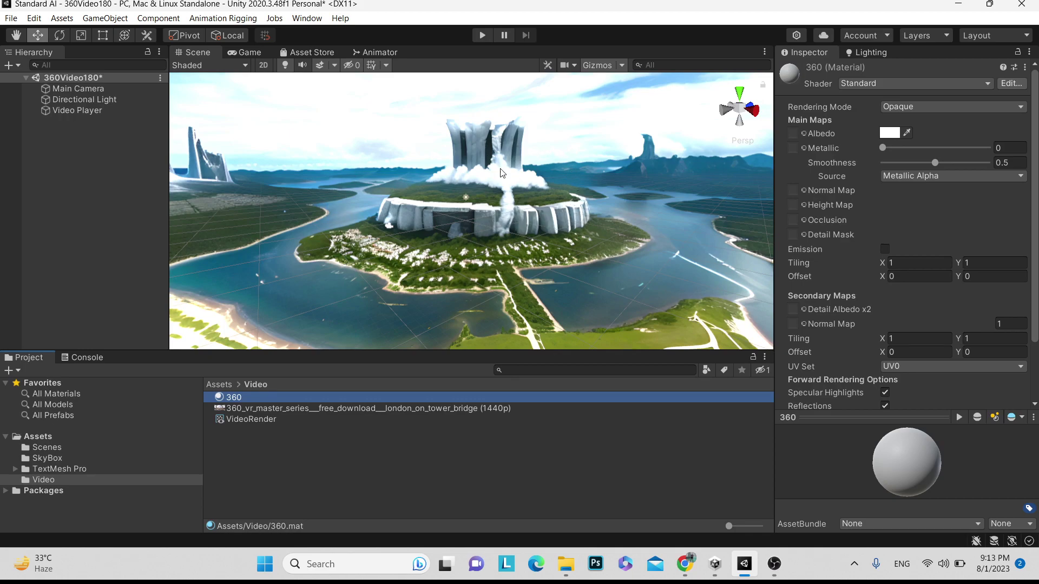
right_drag(485, 146, 411, 225)
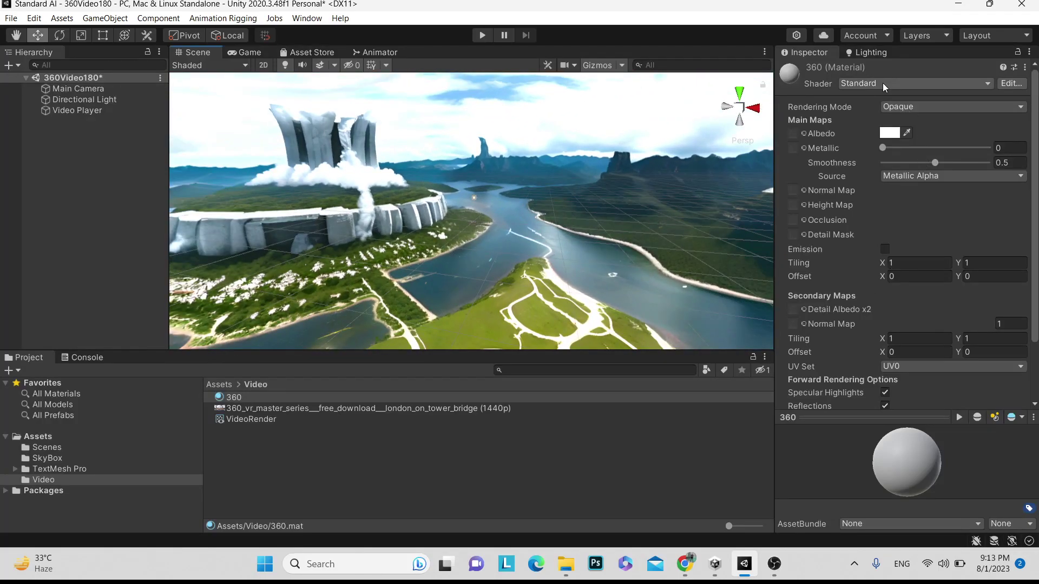
Step: Switch the 360 material to Skybox/Panoramic and use VideoRender as its Spherical (HDR) texture
click(883, 83)
click(882, 219)
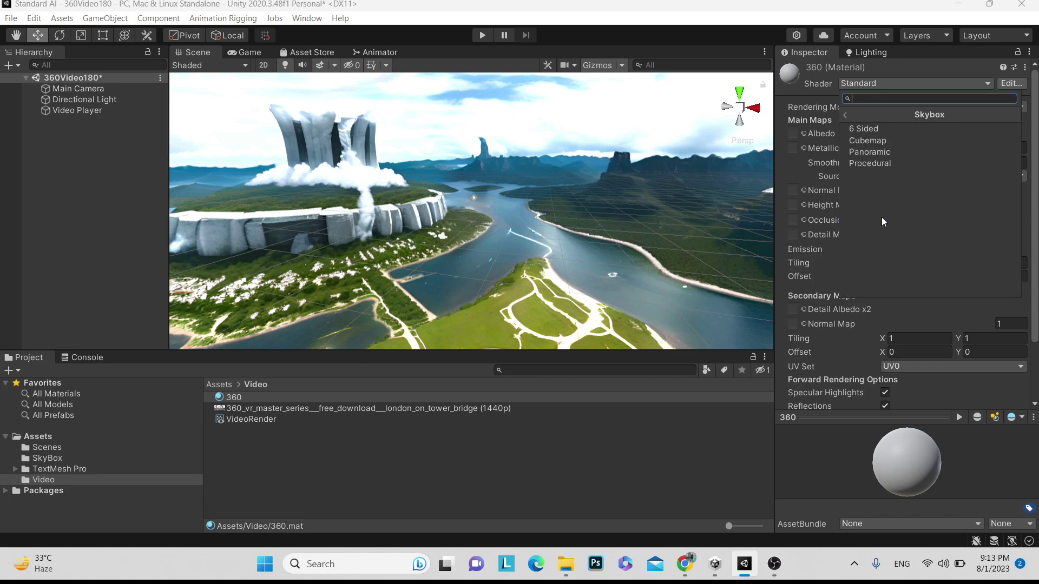
click(885, 152)
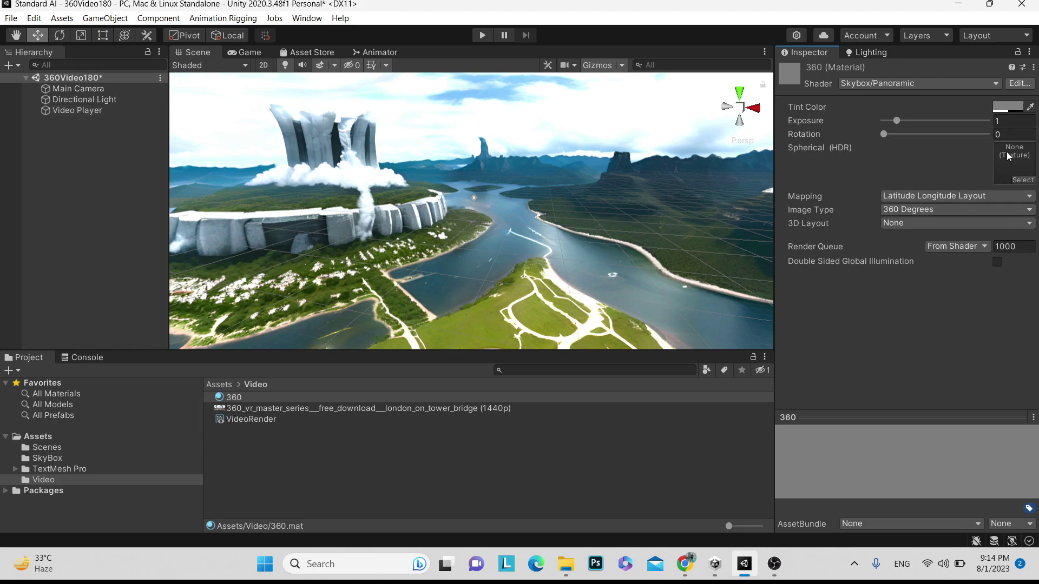
drag(245, 421, 1008, 162)
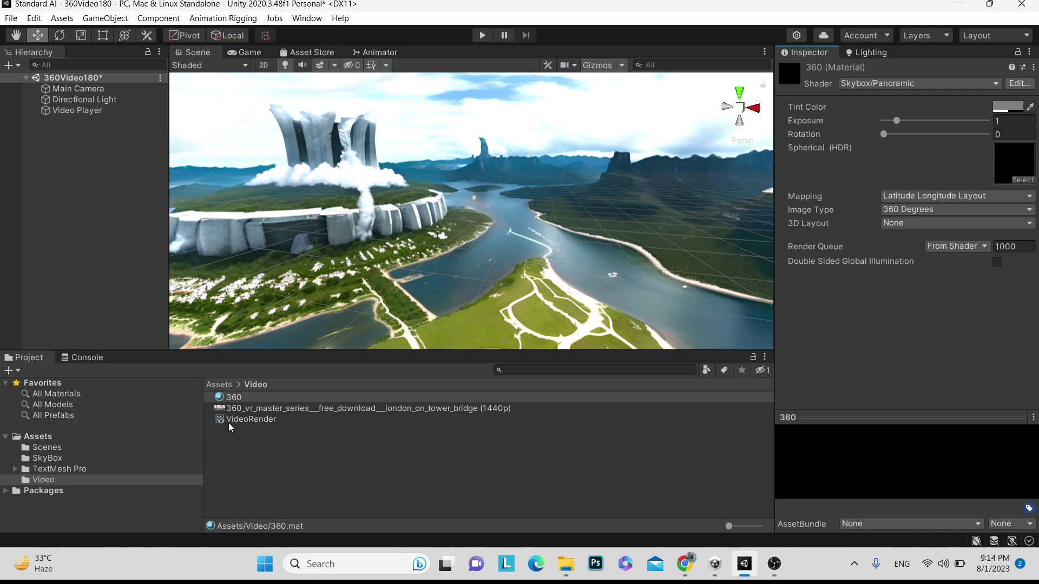
Step: Set the 360 material as Skybox Material in the Lighting window's Environment settings, replacing Sky2
click(865, 52)
click(893, 73)
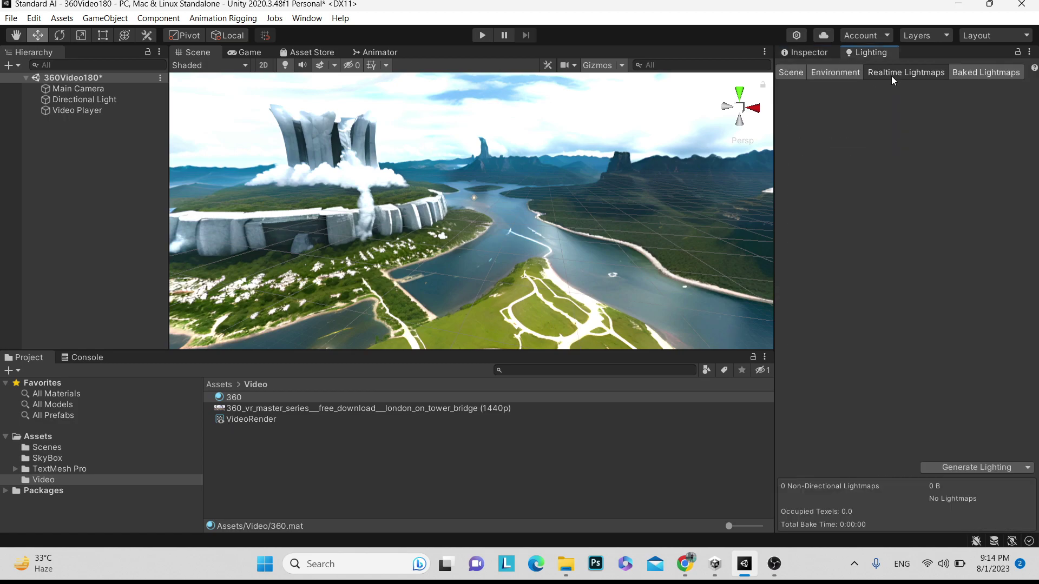
click(842, 72)
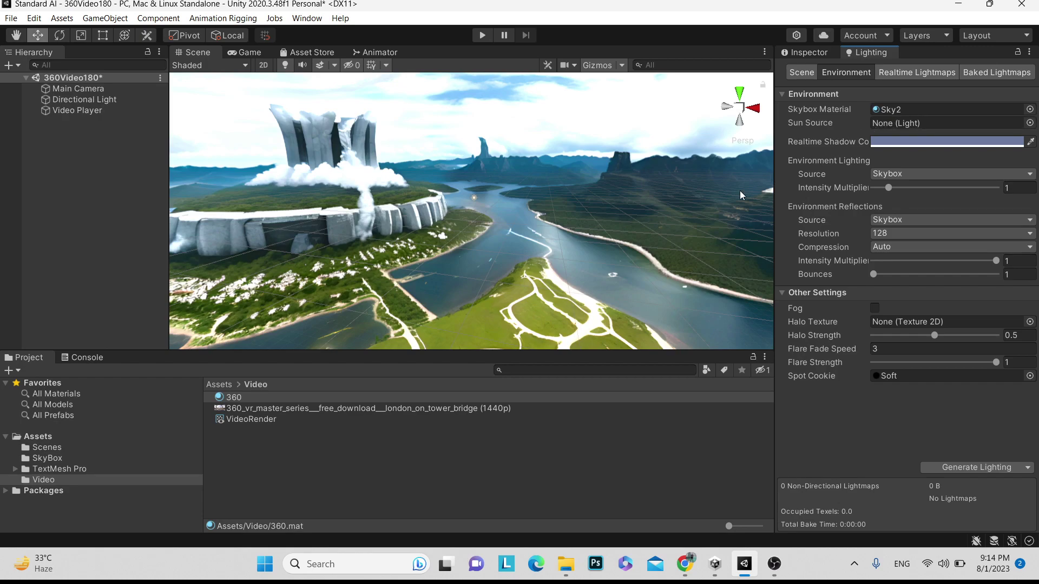
drag(248, 401, 892, 110)
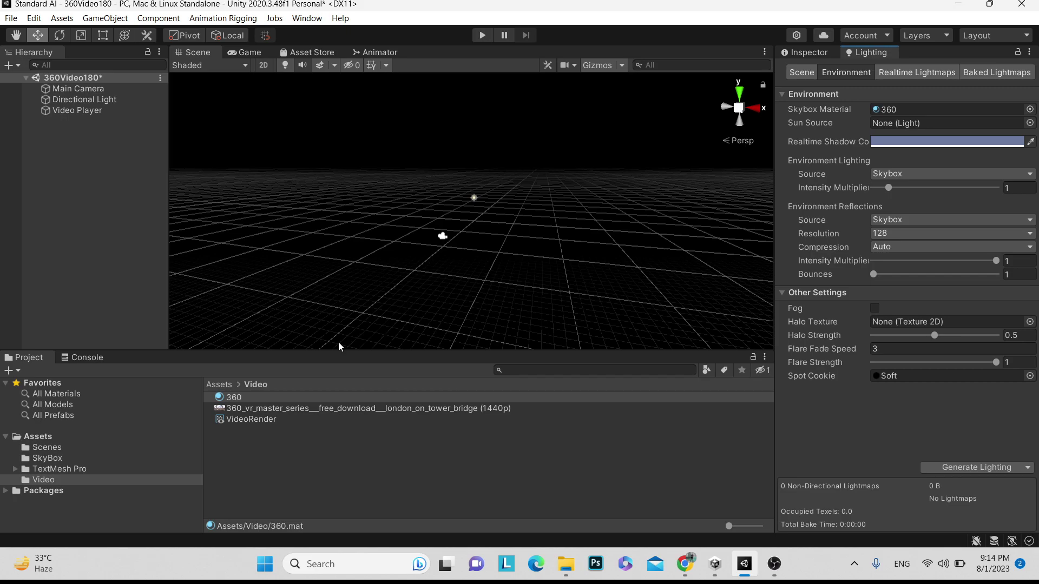
click(255, 397)
click(806, 52)
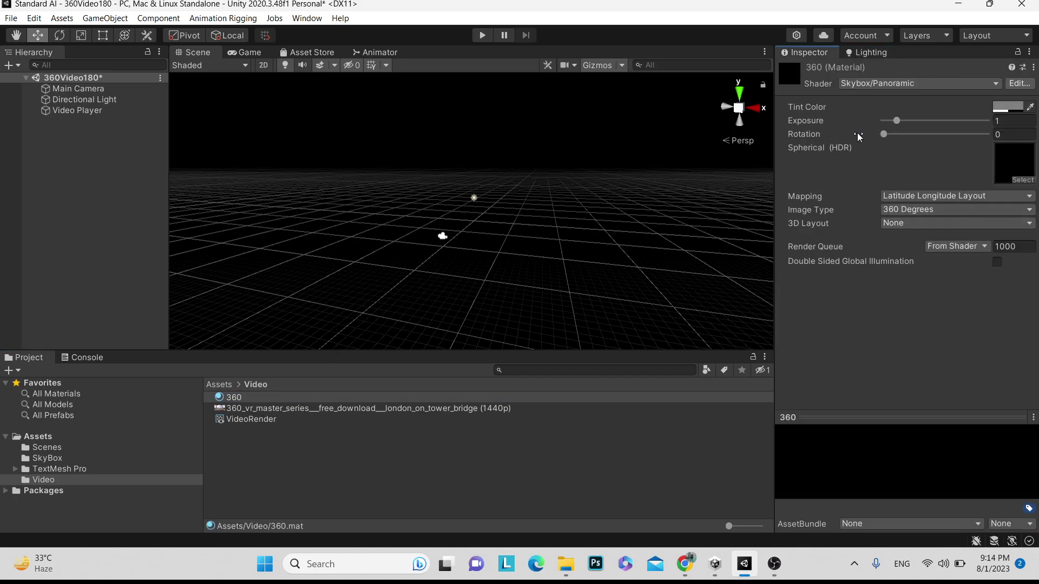
Step: Play the scene and look around the Scene view at the 360° Tower Bridge skybox, then stop
key(ctrl+p)
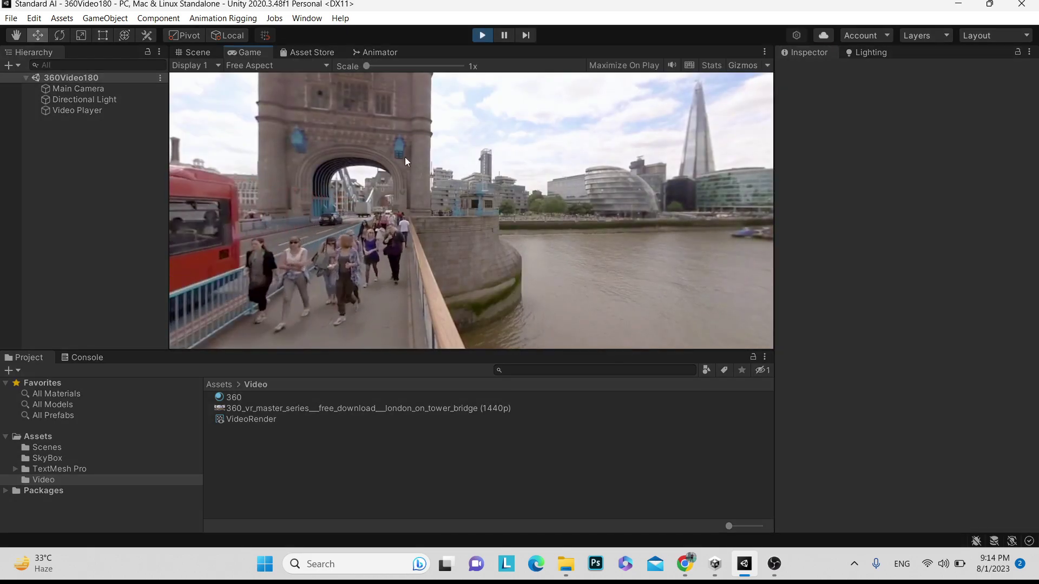
click(506, 35)
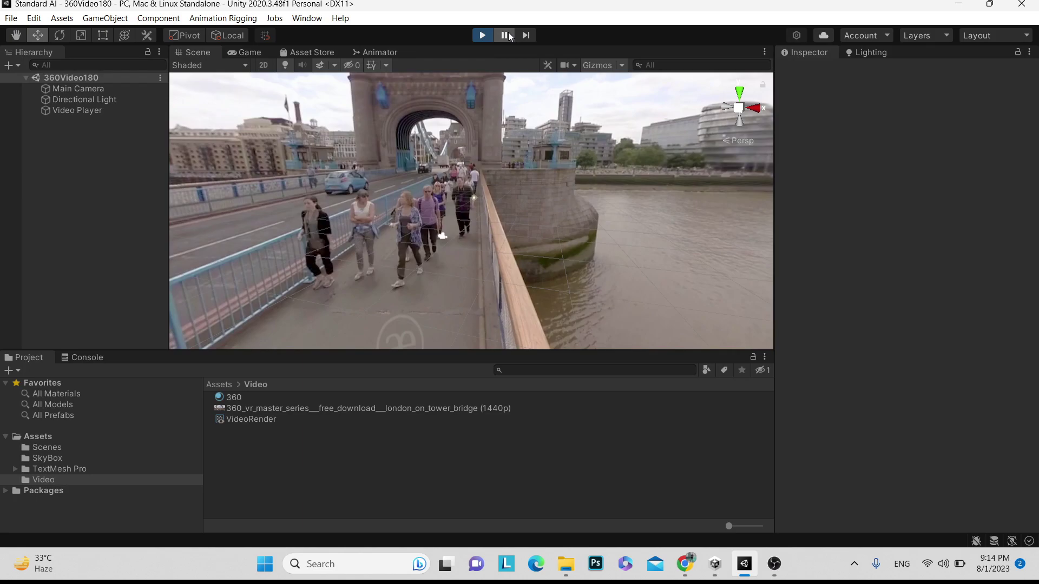
click(507, 35)
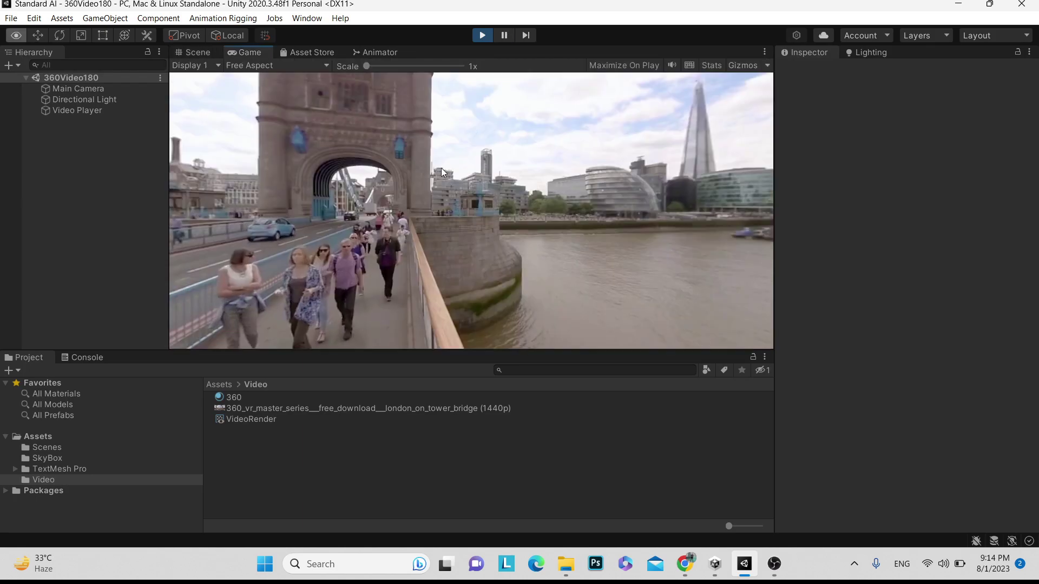
click(197, 52)
right_drag(314, 134, 231, 264)
key(ctrl+p)
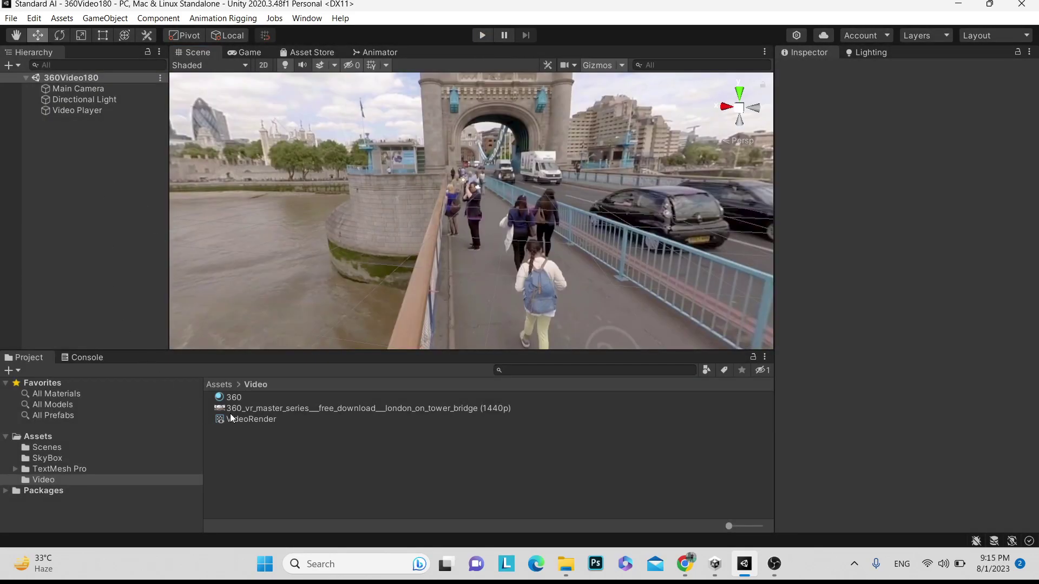
Step: Duplicate the 360 material as 180Video and set its Image Type to 180 Degrees
click(232, 398)
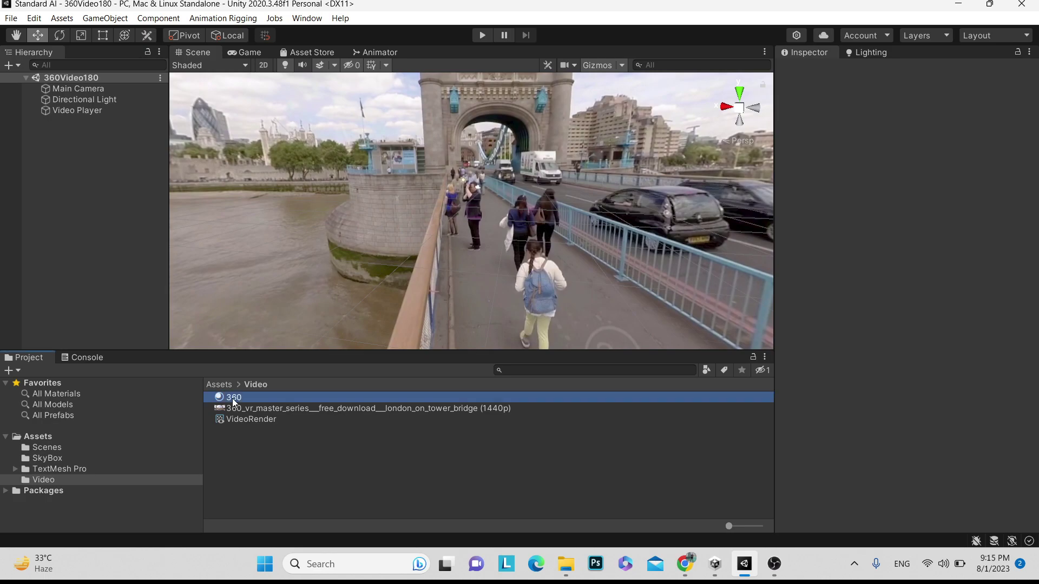
key(ctrl+d)
click(256, 397)
text(180Video)
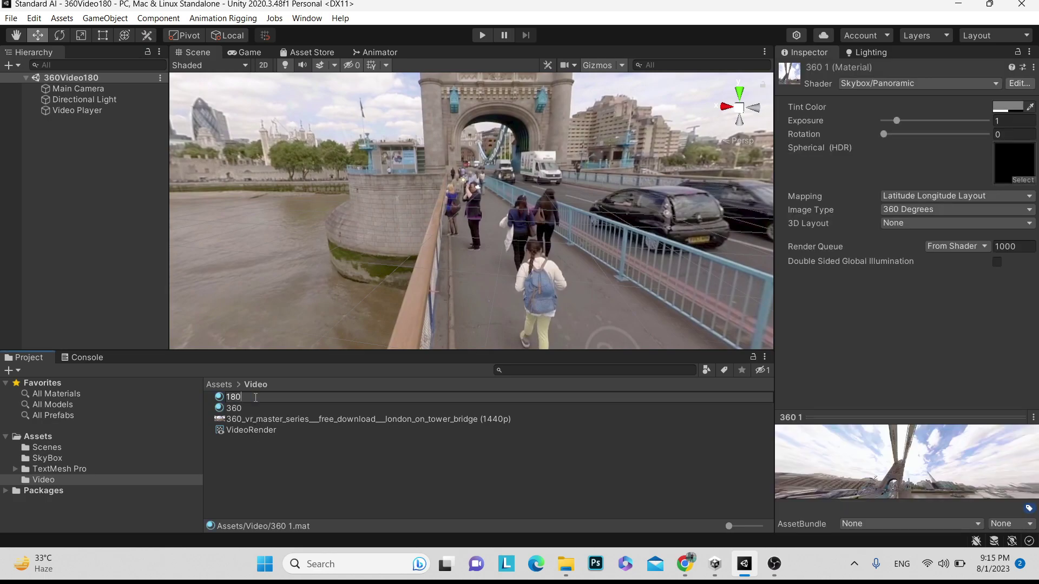
key(Return)
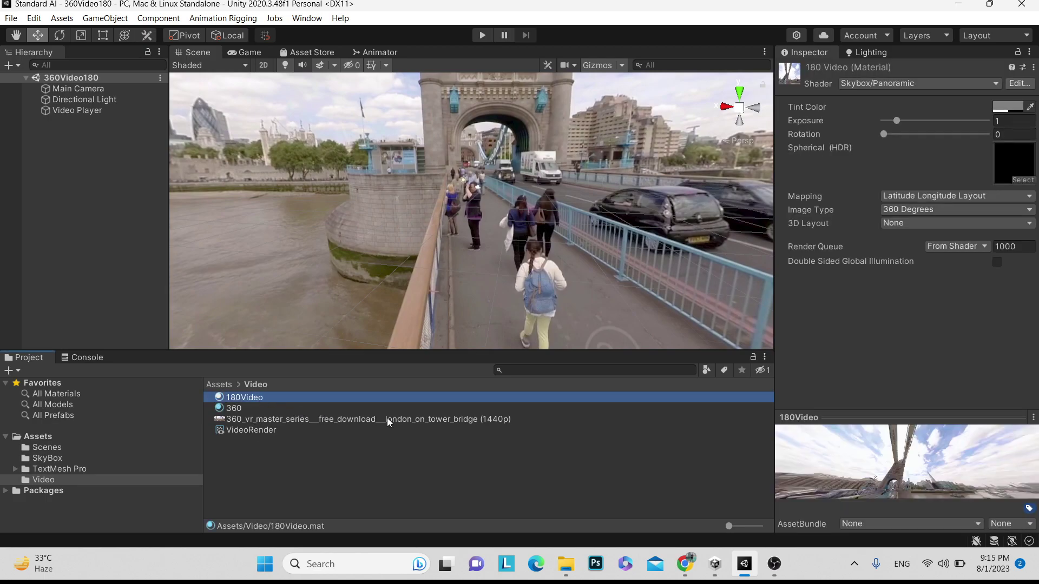
click(895, 209)
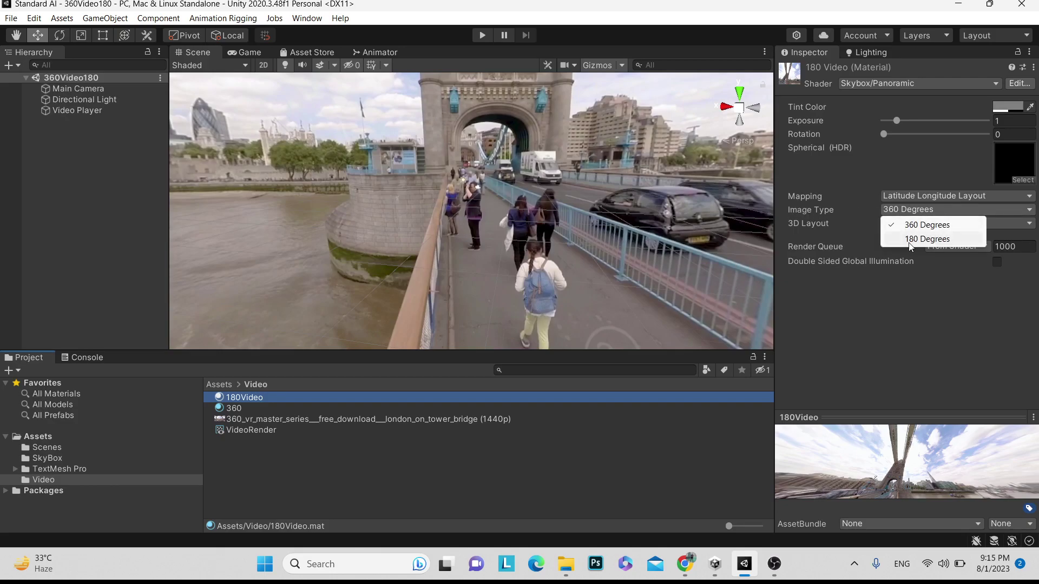
click(927, 239)
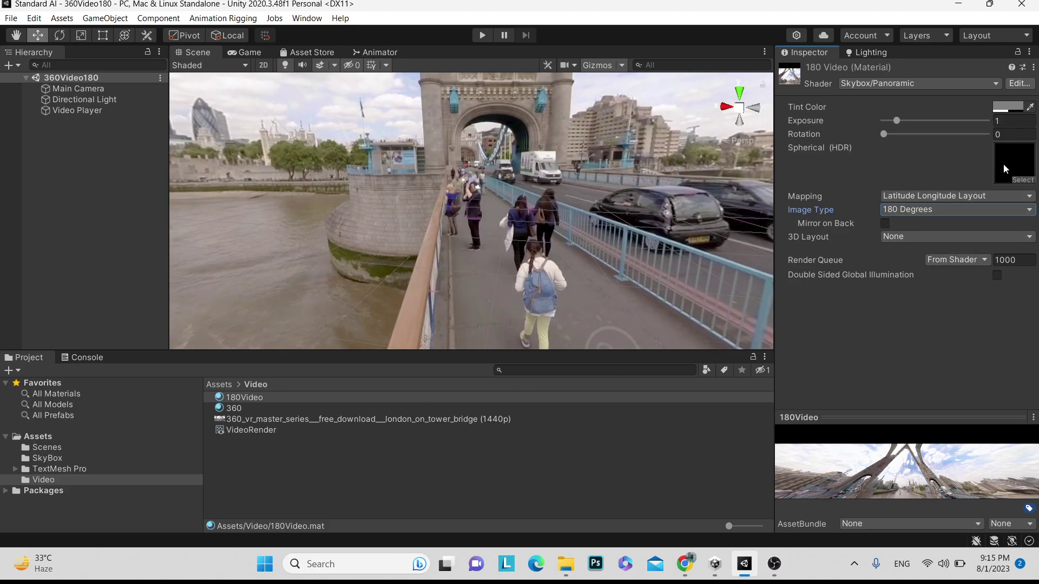
Step: Set 180Video as Skybox Material, then play and orbit the Scene view to check the half-surround video
click(865, 53)
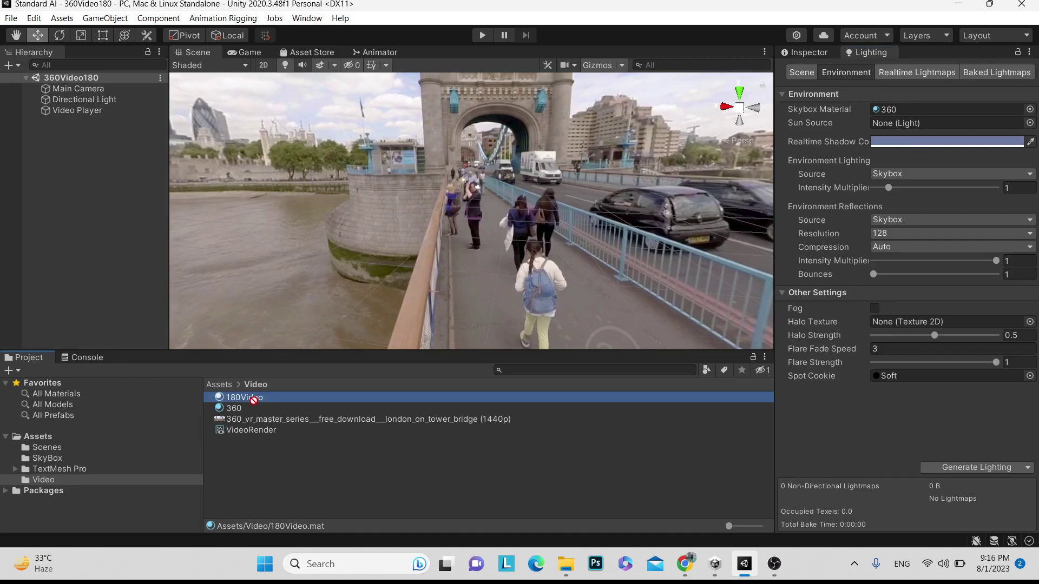
drag(839, 171, 884, 113)
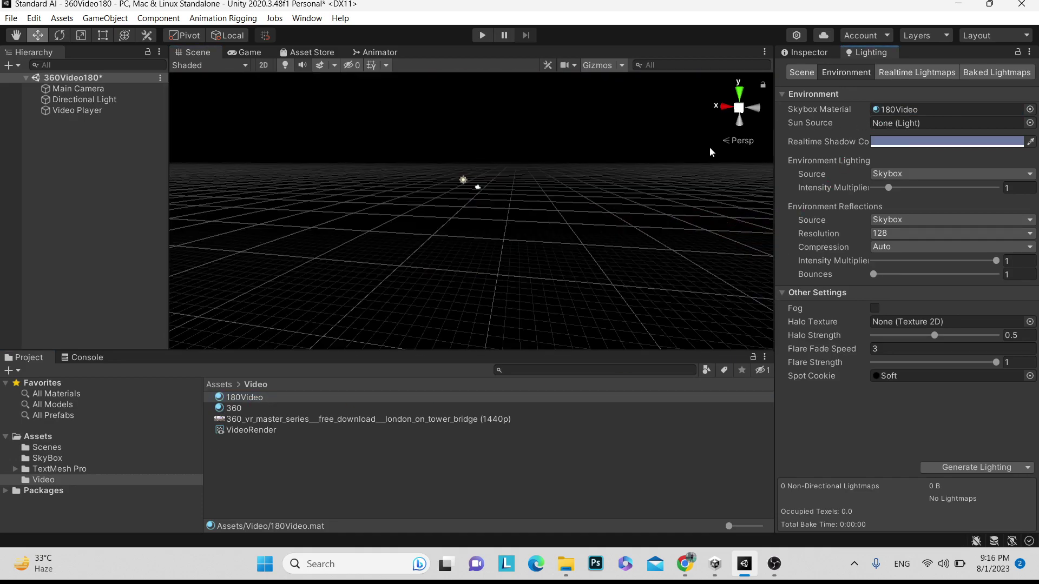
click(481, 36)
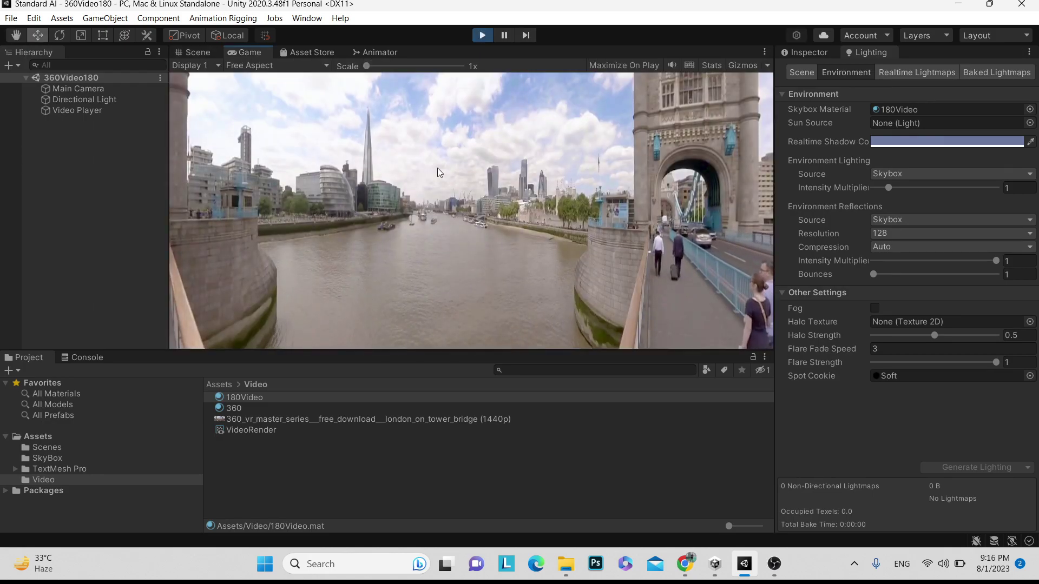
click(196, 52)
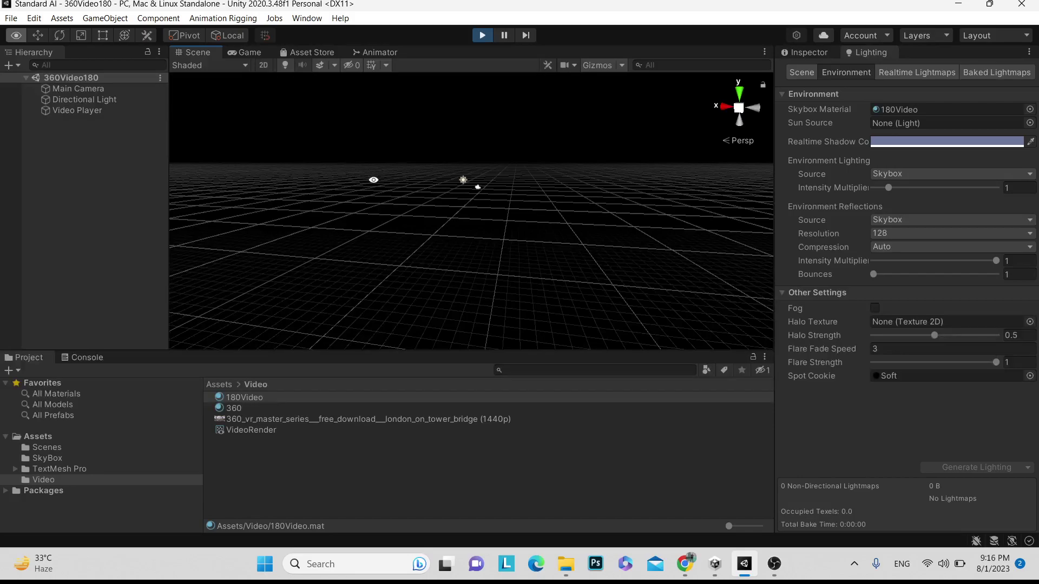
alt+drag(466, 217, 287, 213)
alt+drag(438, 186, 546, 194)
click(481, 36)
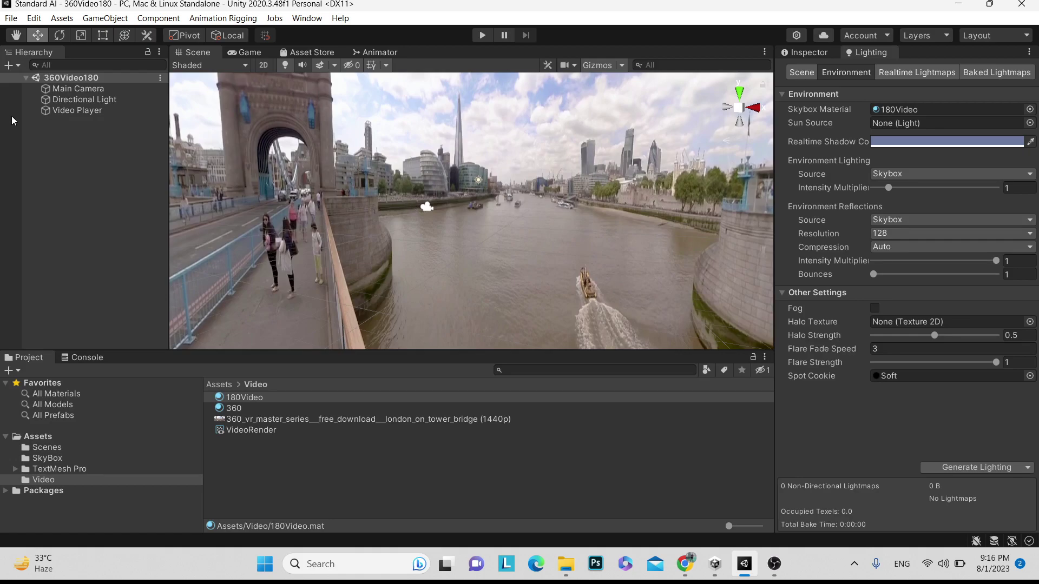
Step: Tick the Loop checkbox on the Video Player's Tower Bridge clip
click(104, 110)
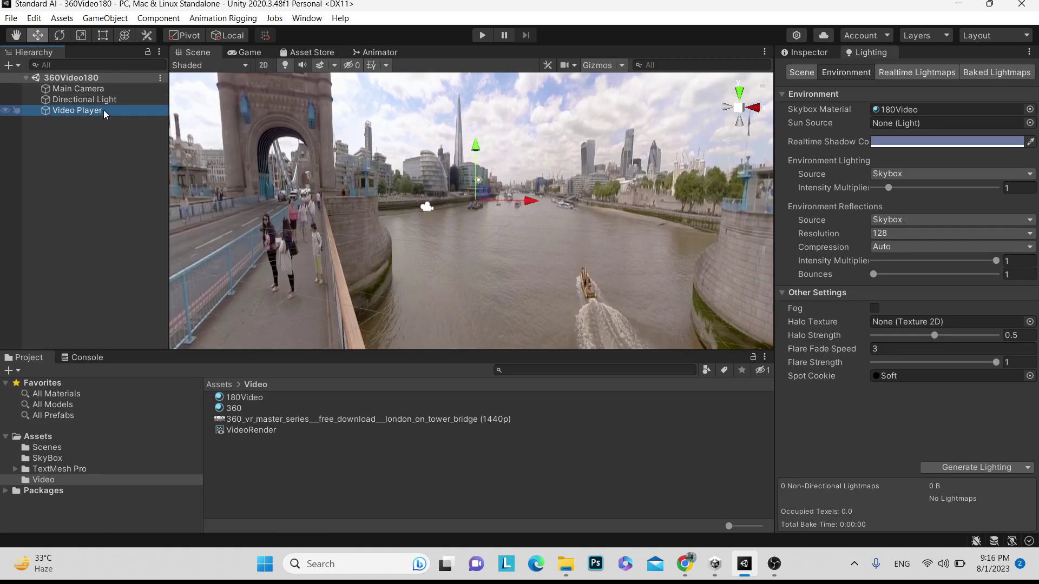
click(810, 51)
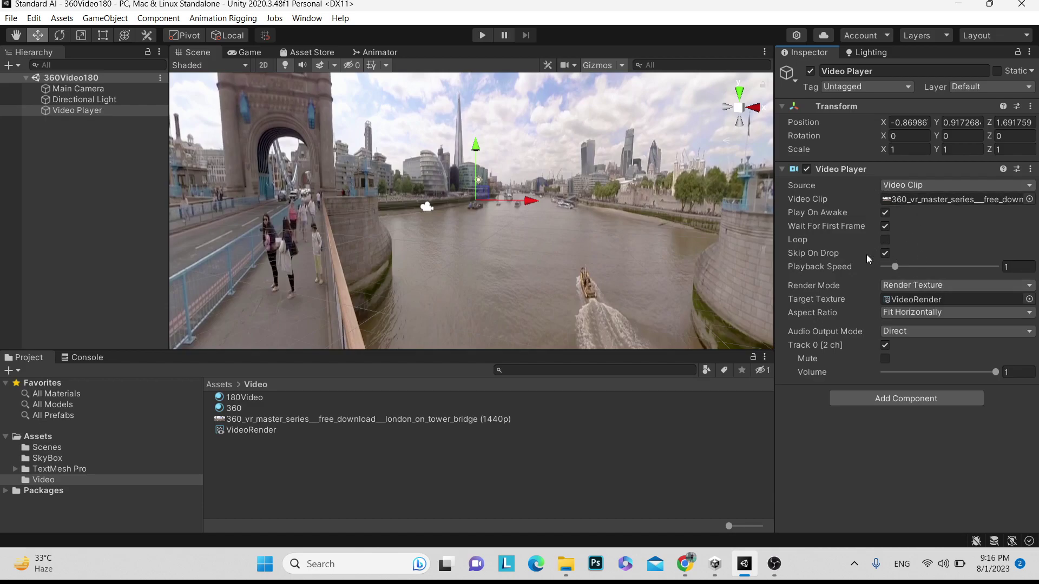
click(884, 239)
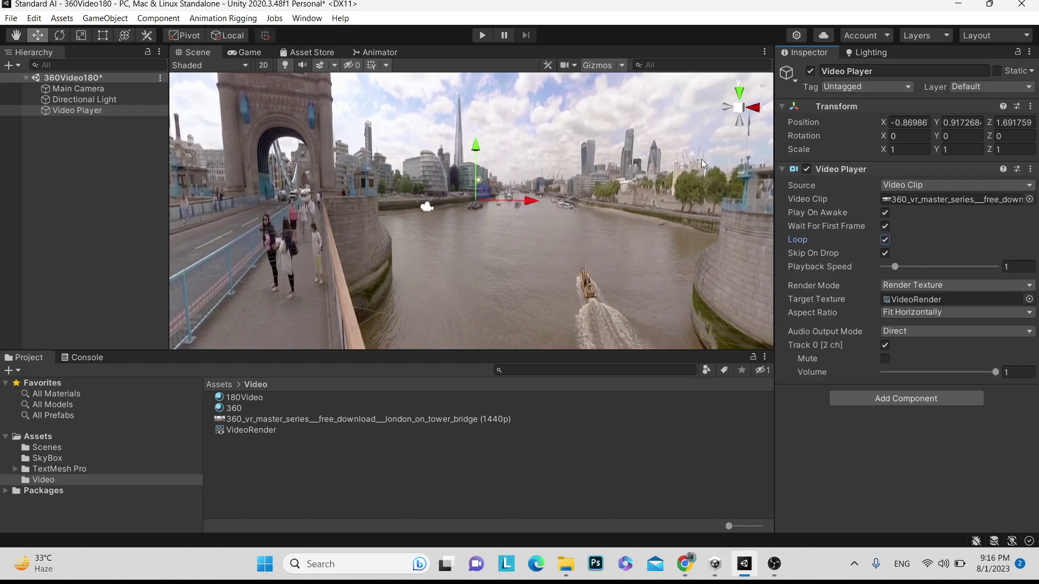